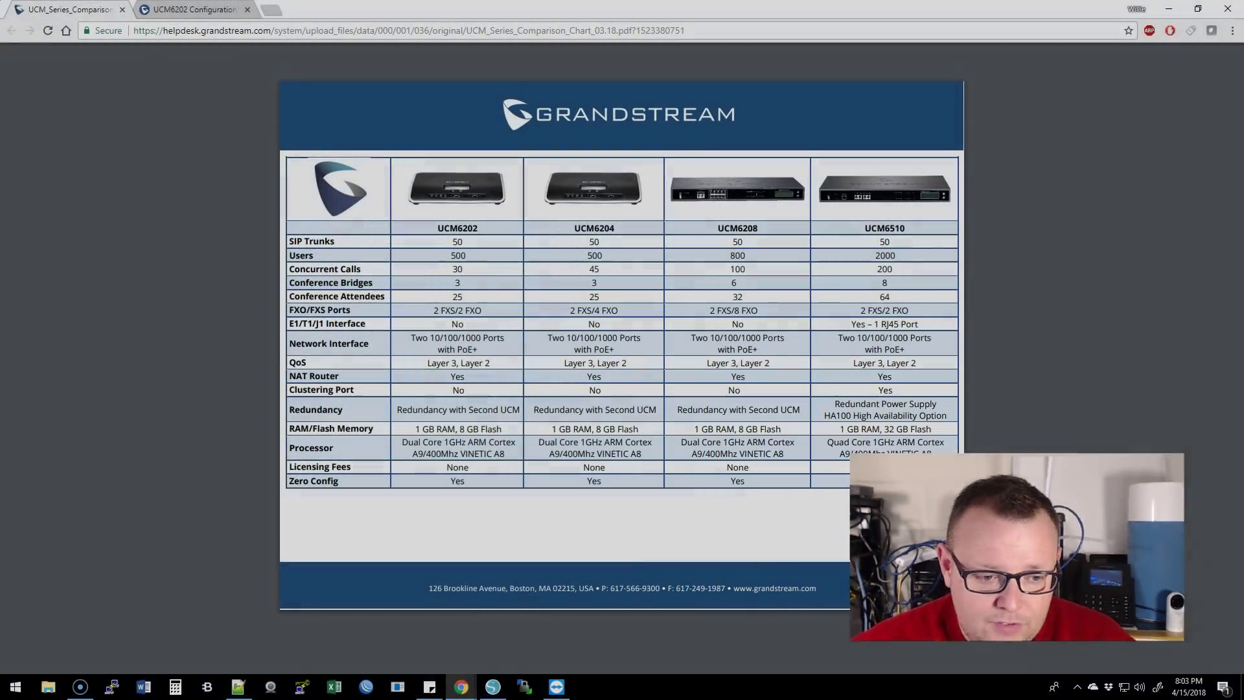
- Switch from the UCM series comparison chart PDF to the UCM6202 Configuration login tab
left_click(197, 9)
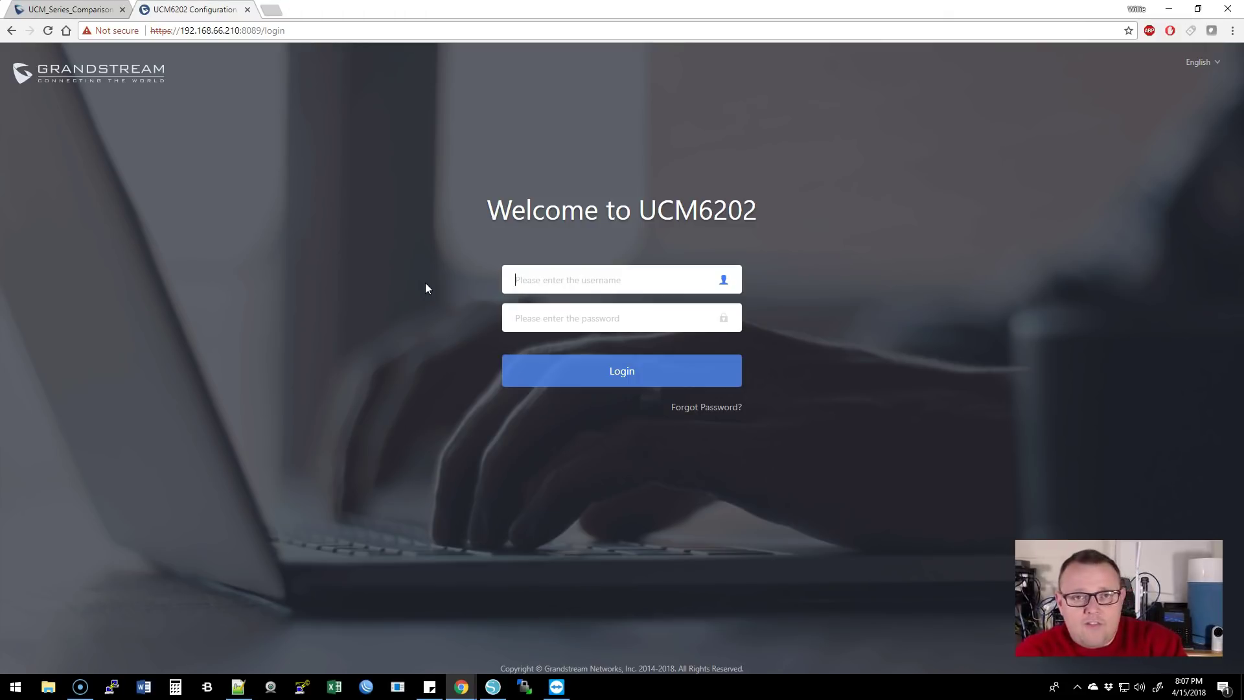
- Log in with the administrator username and its password
type("admin")
key("Tab")
type("admin12345")
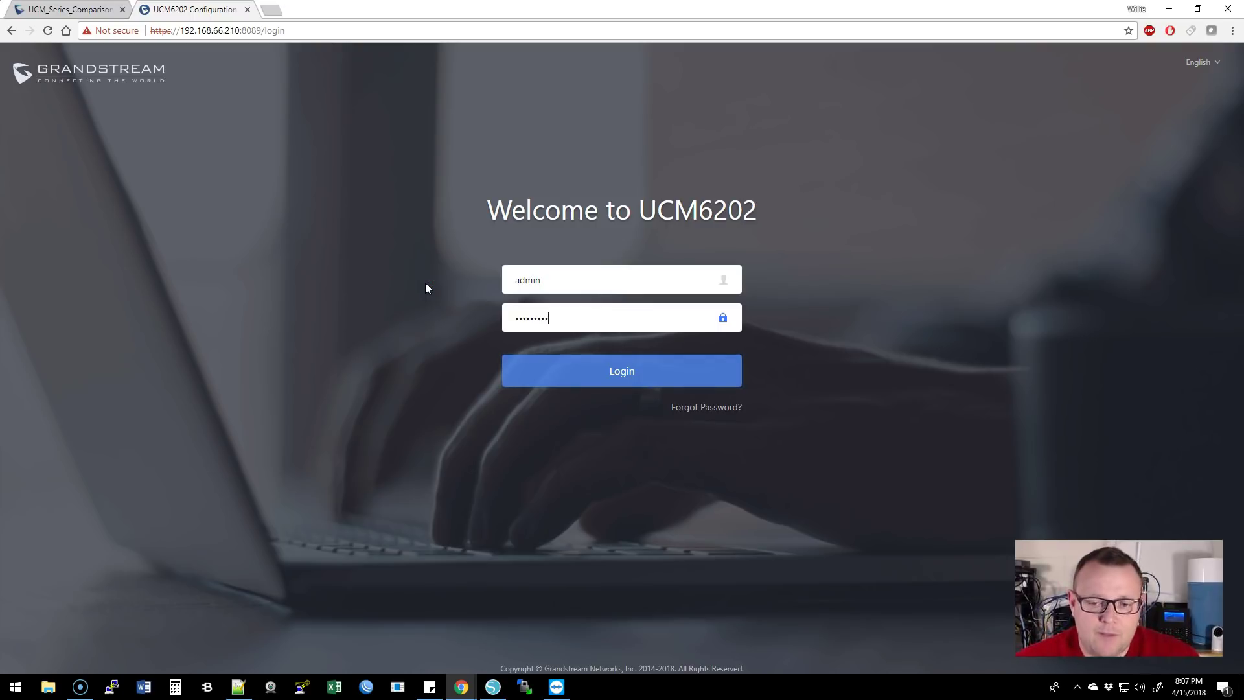
key("Return")
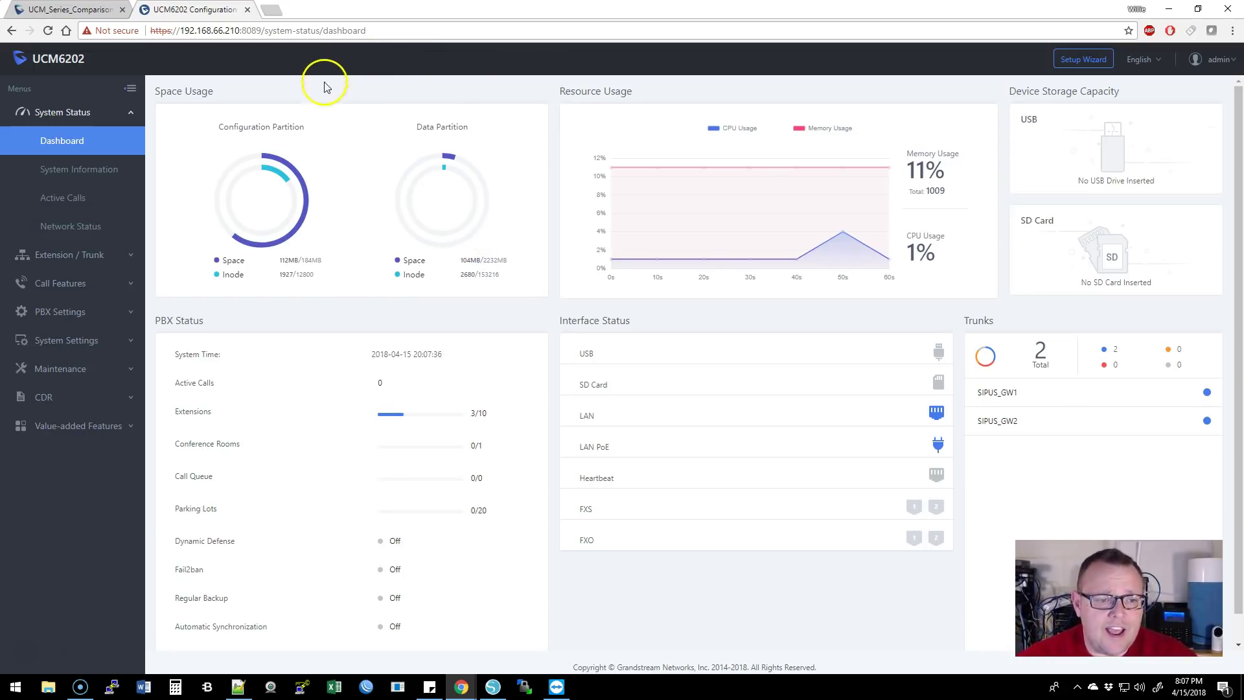
mouse_move(228, 228)
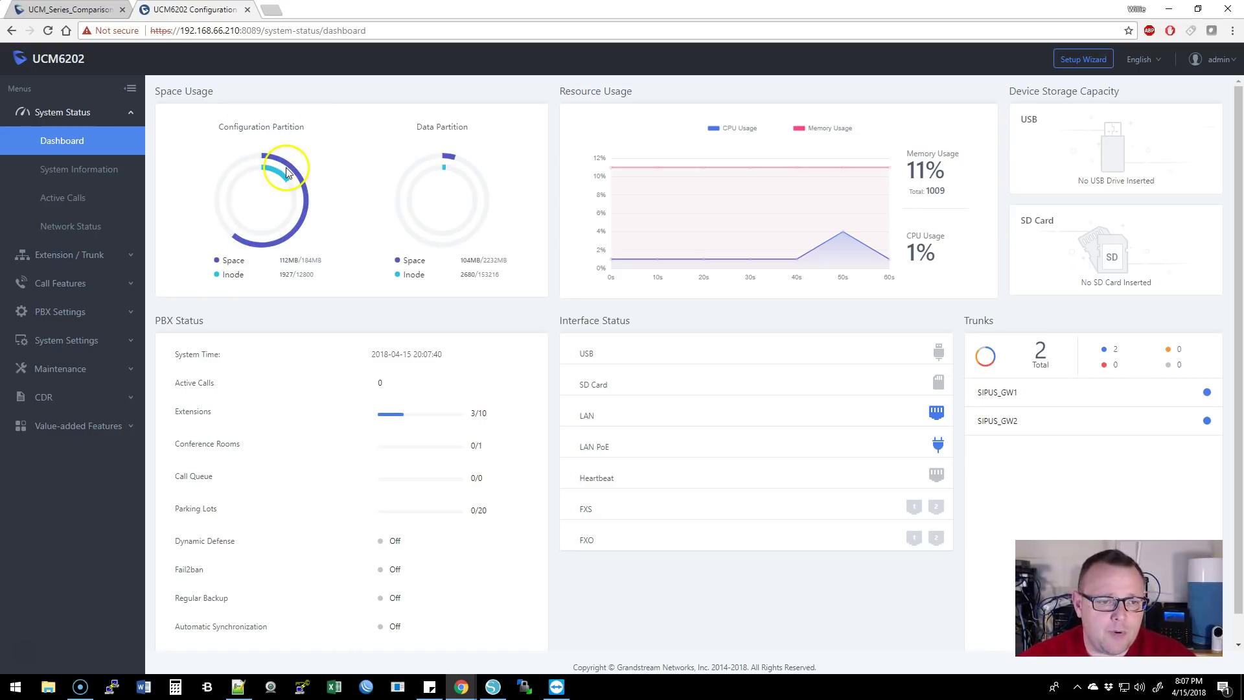
mouse_move(289, 168)
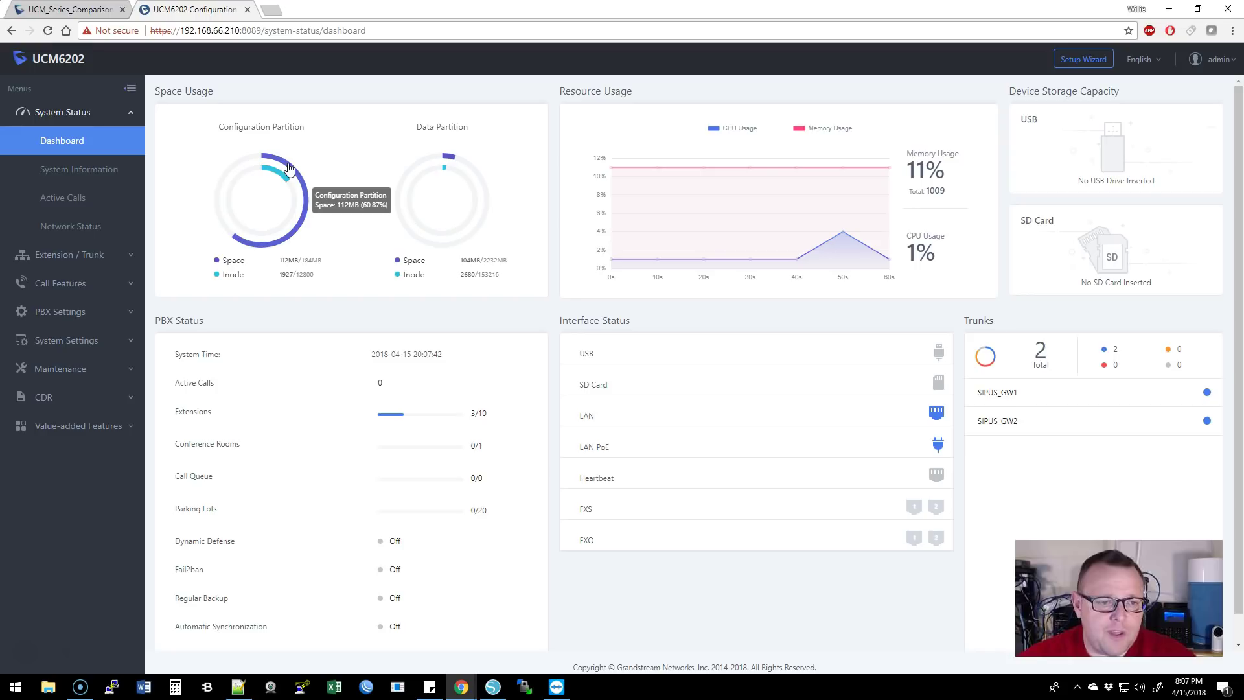
left_click(289, 167)
left_click(284, 180)
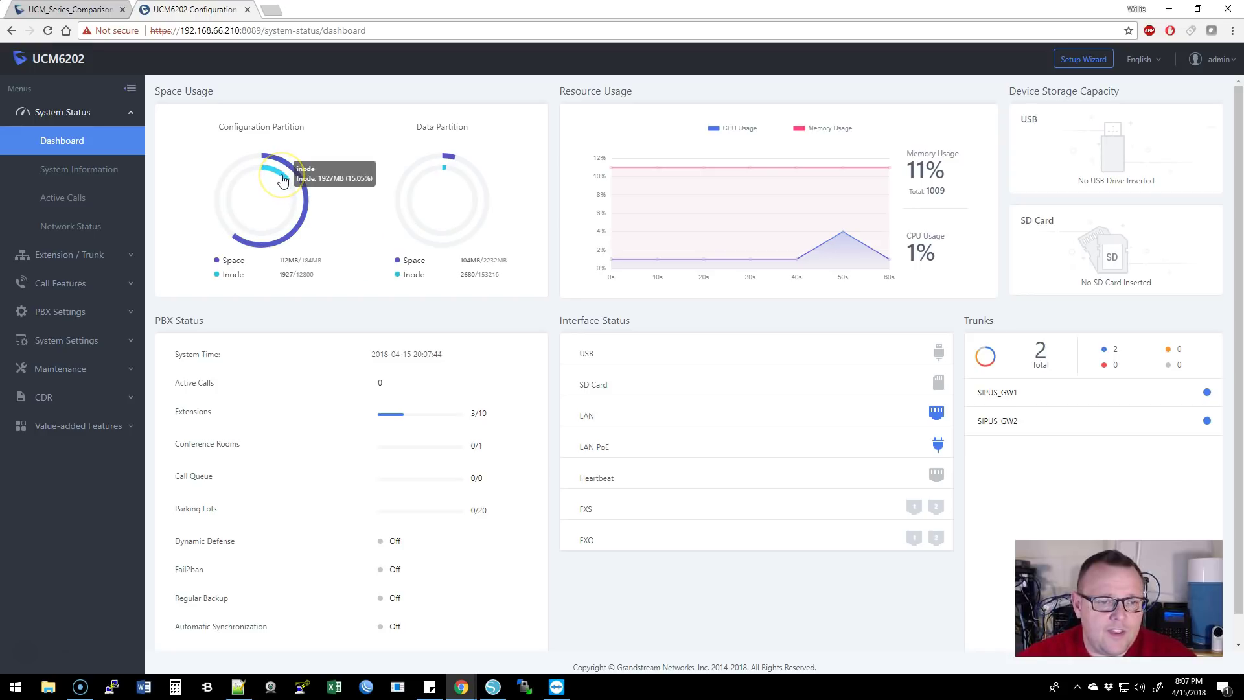
mouse_move(454, 170)
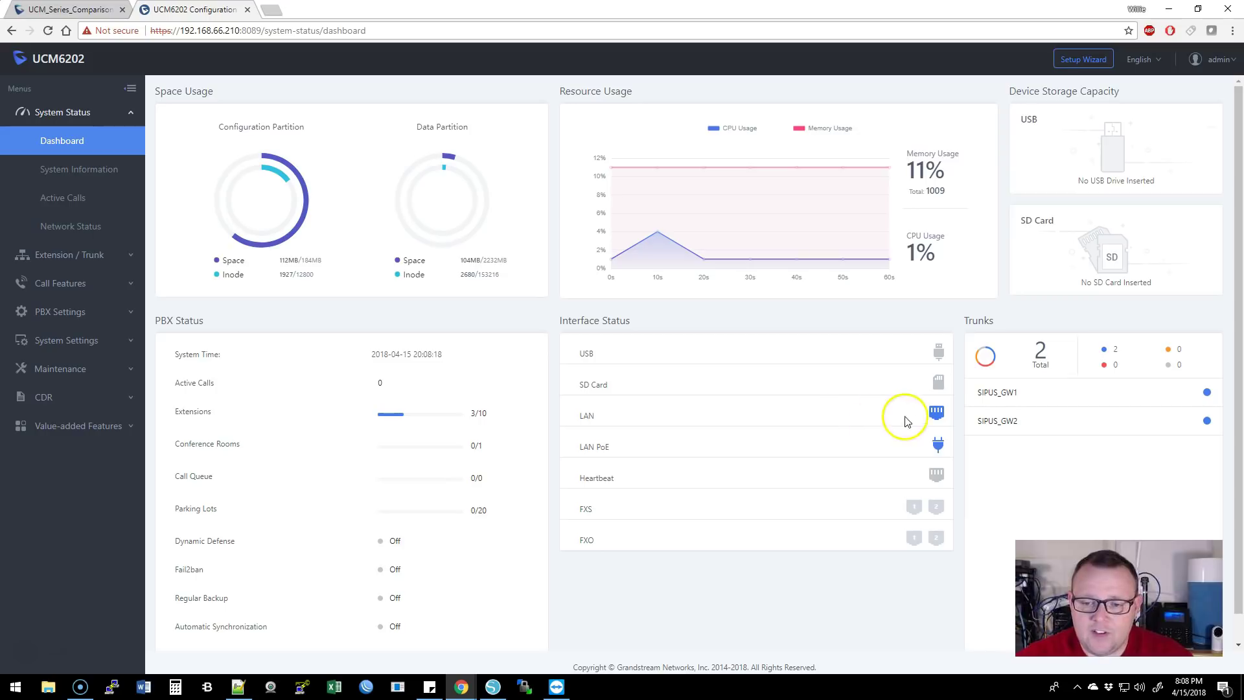
mouse_move(933, 415)
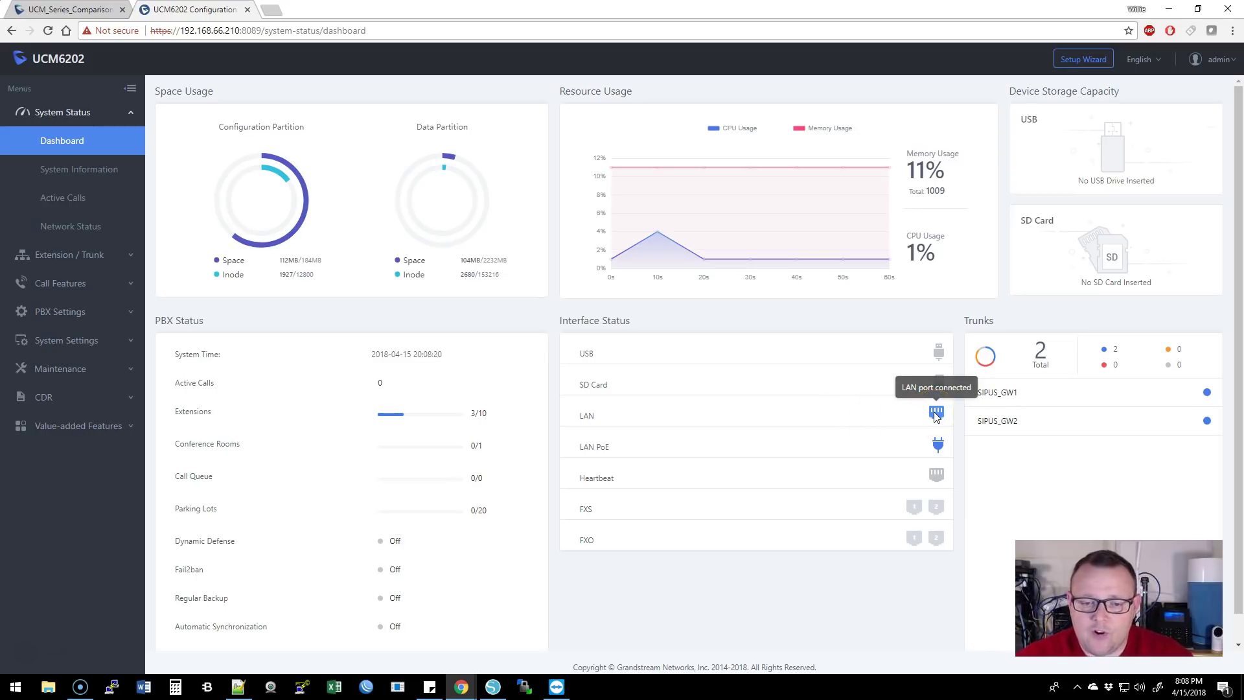
left_click(938, 443)
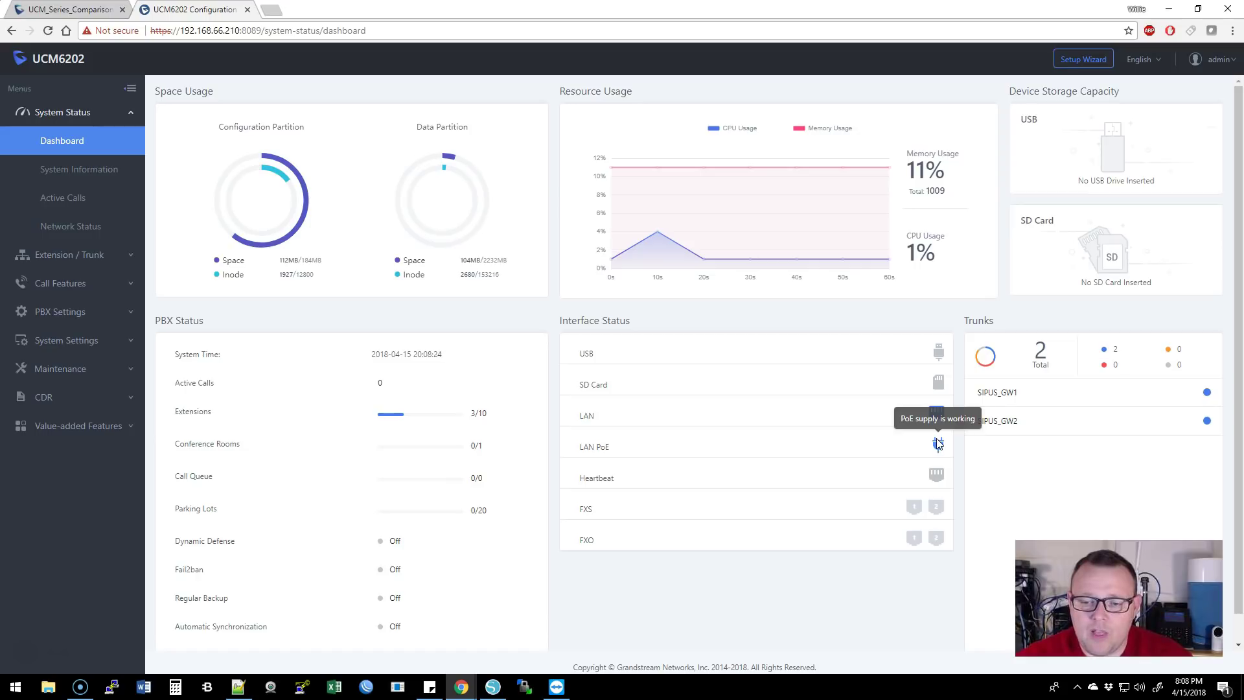
mouse_move(929, 476)
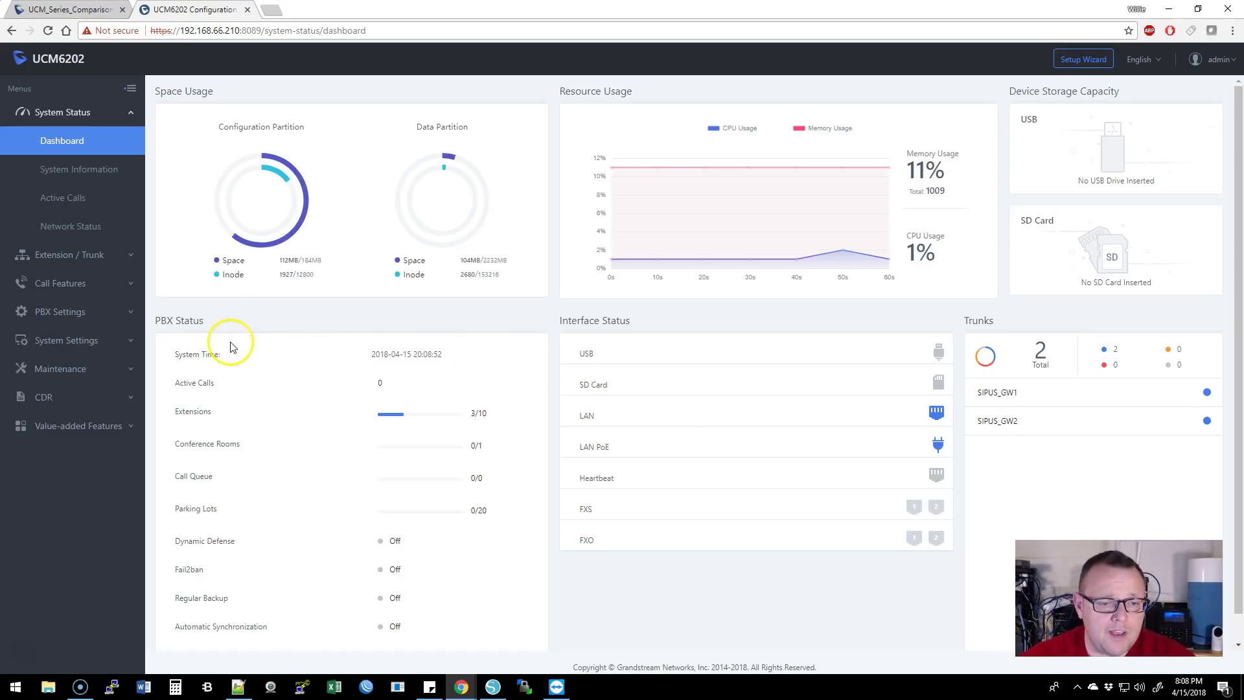
scroll(350, 363, "down", 1)
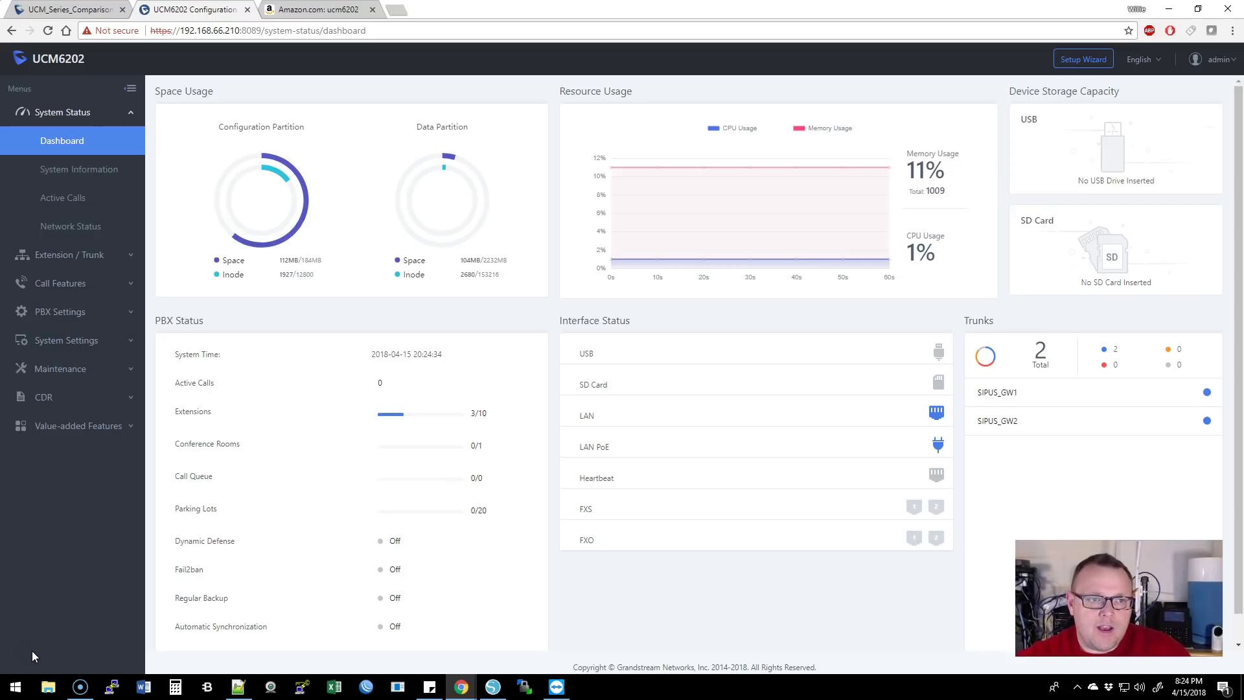
- Switch to the Amazon tab showing search results for ucm6202
left_click(317, 9)
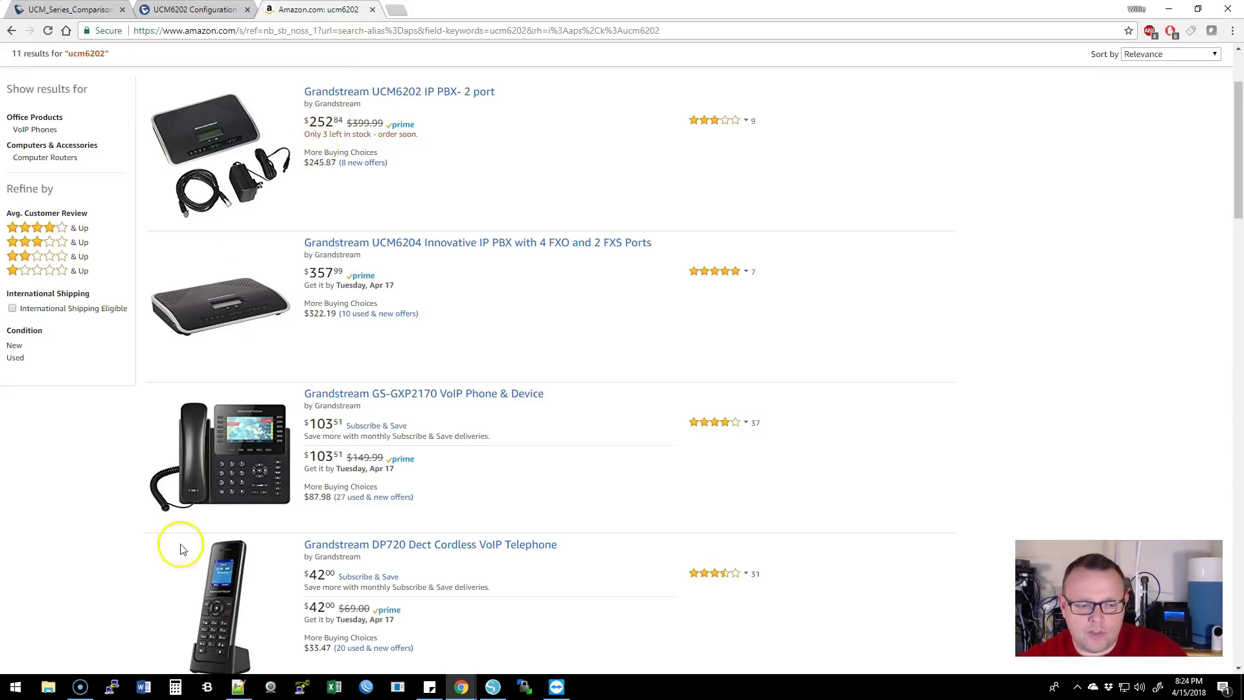
- Return to the UCM6202 Configuration tab showing the System Status dashboard
left_click(208, 9)
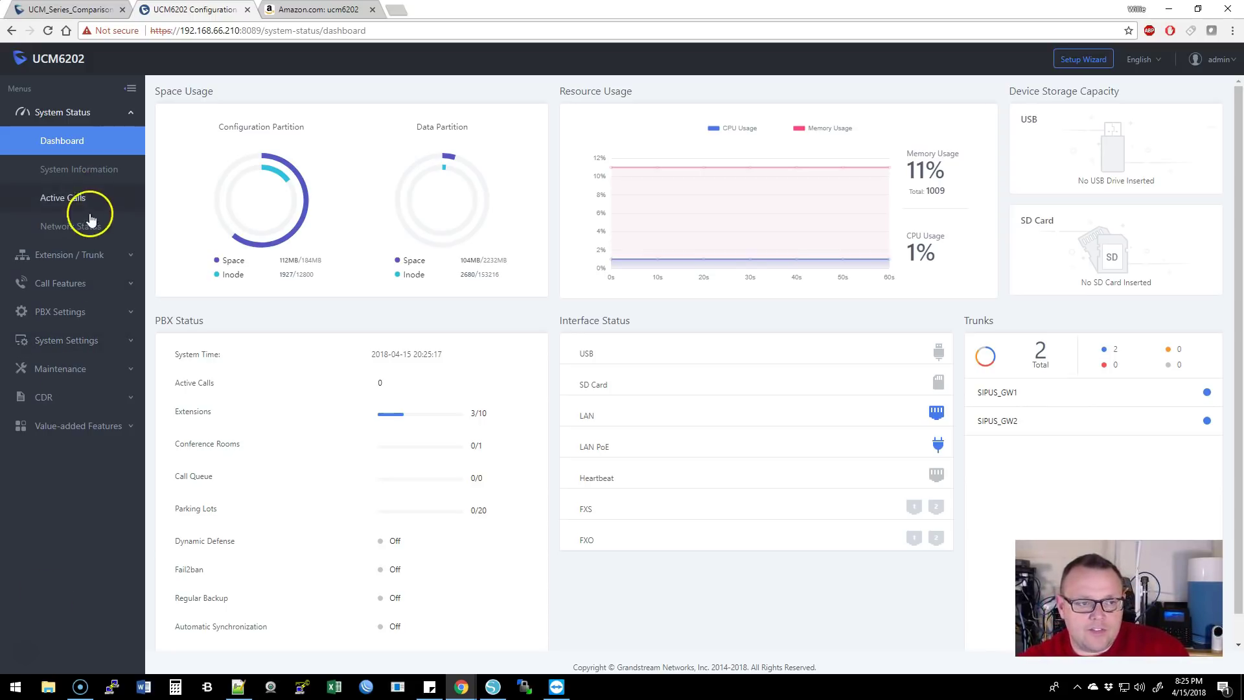
- Browse System Information, its Network tab and Active Calls, then view Network Status connection tables
left_click(110, 170)
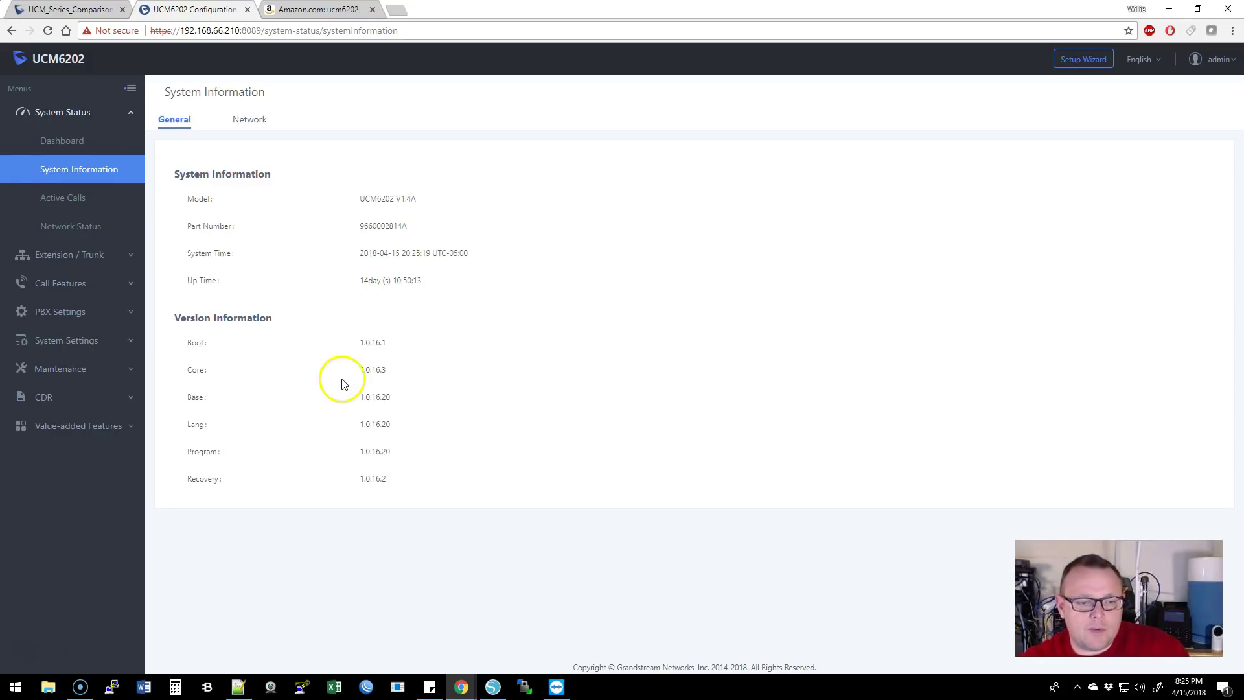
left_click(255, 121)
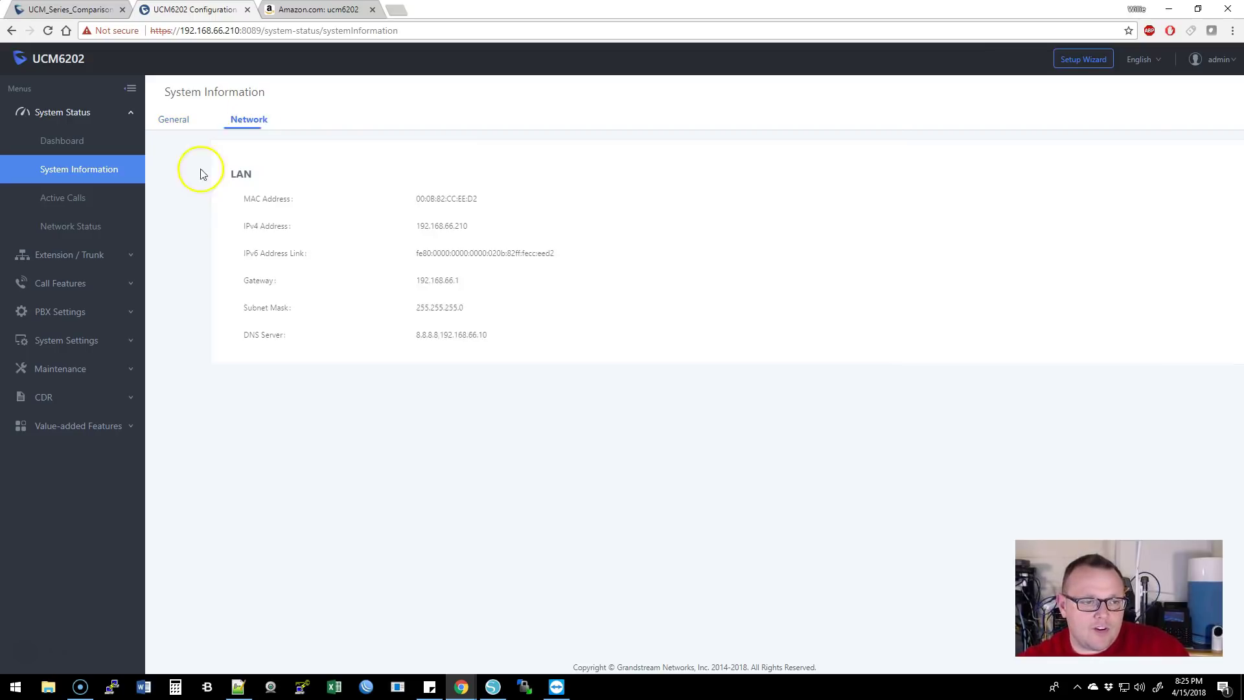
left_click(80, 204)
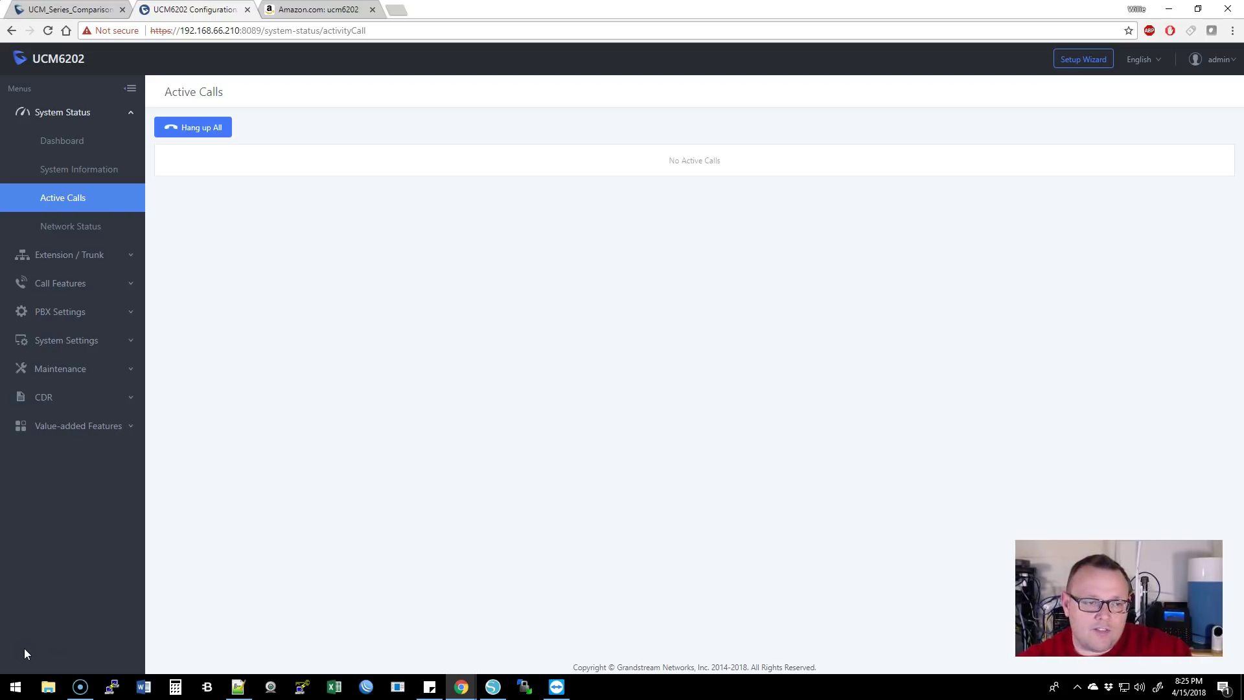
left_click(82, 224)
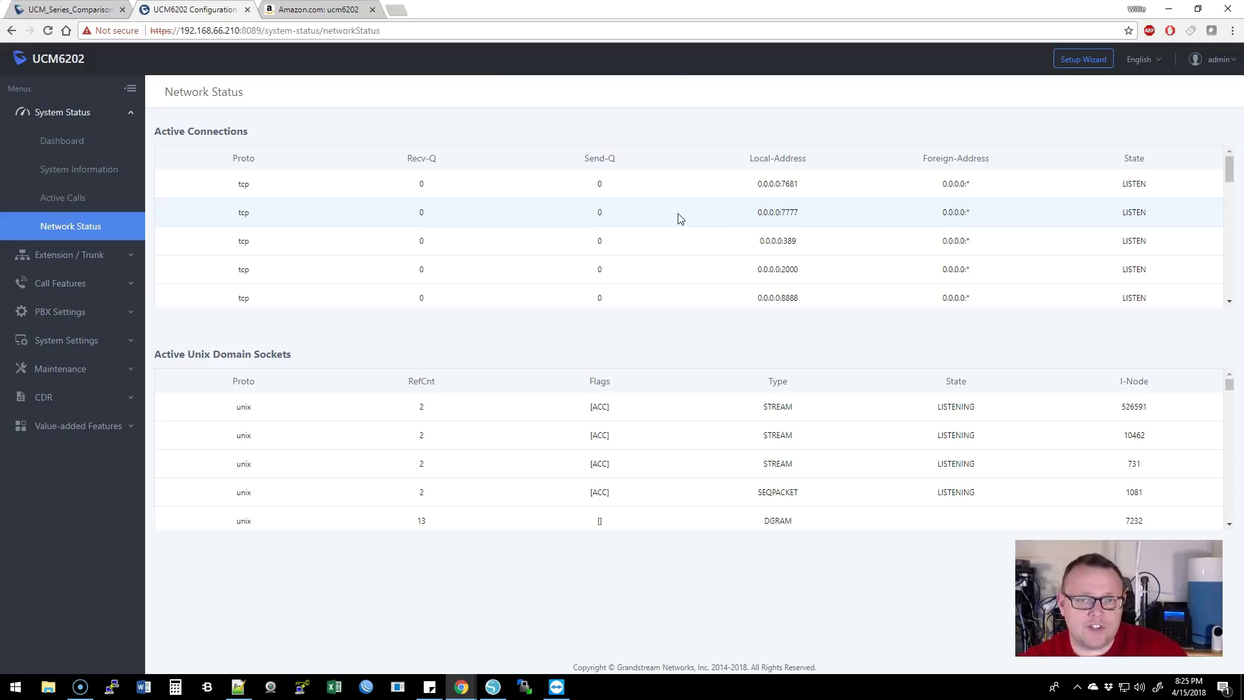
left_click(98, 256)
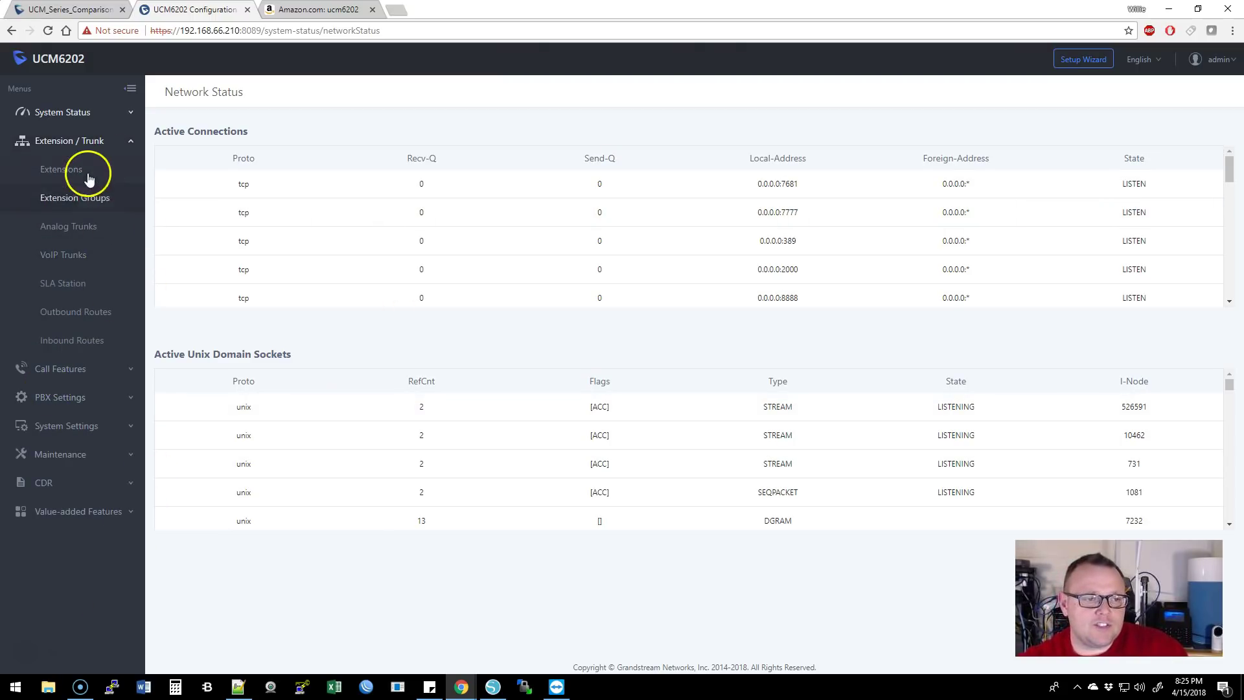
- View the Extensions list of 10 SIP extensions, with 5000–5002 idle
left_click(69, 171)
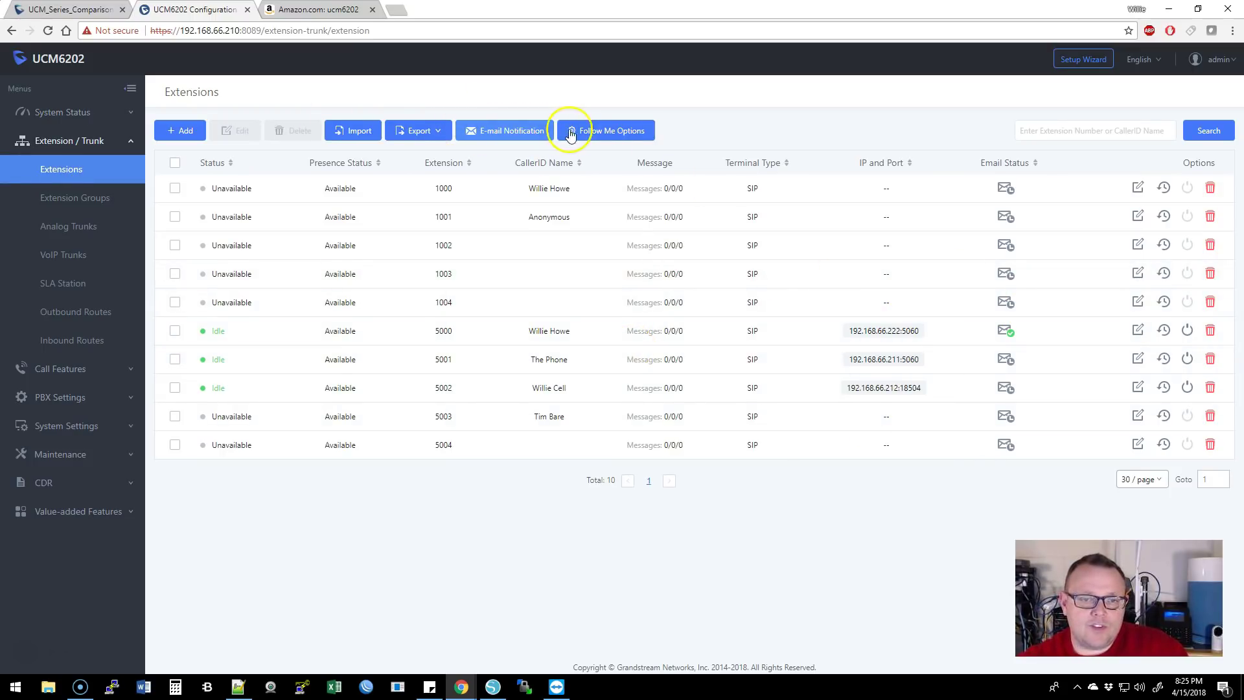
left_click(535, 136)
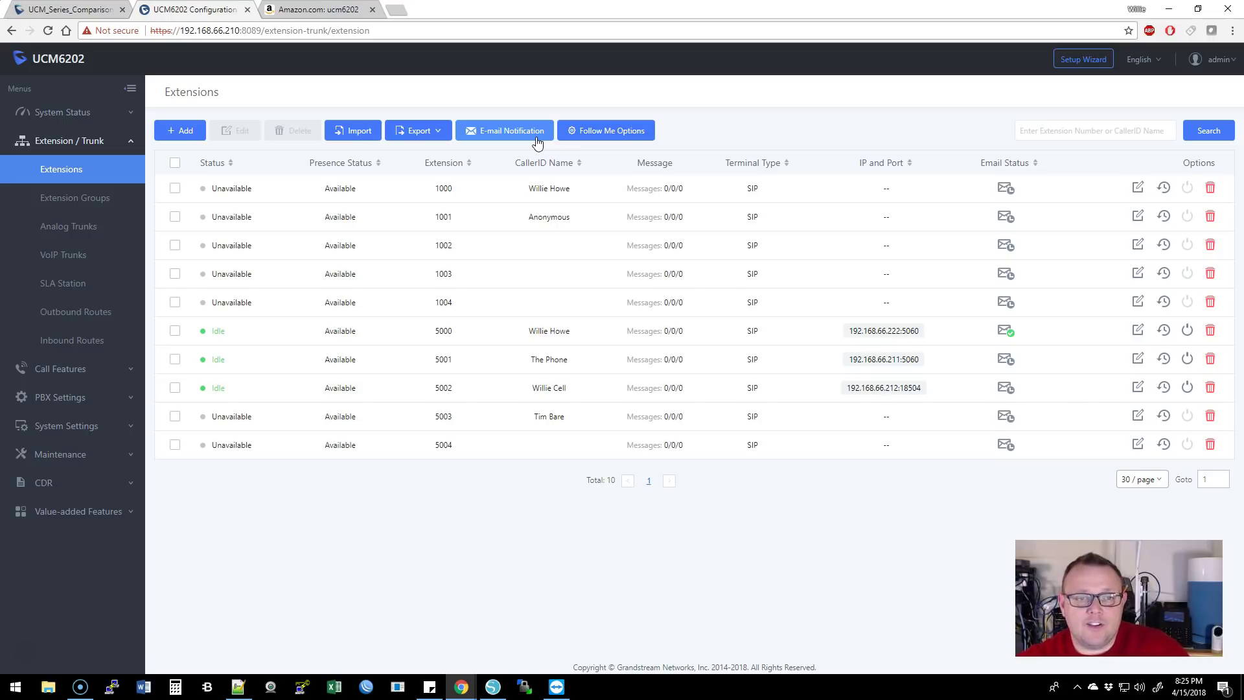
left_click(526, 258)
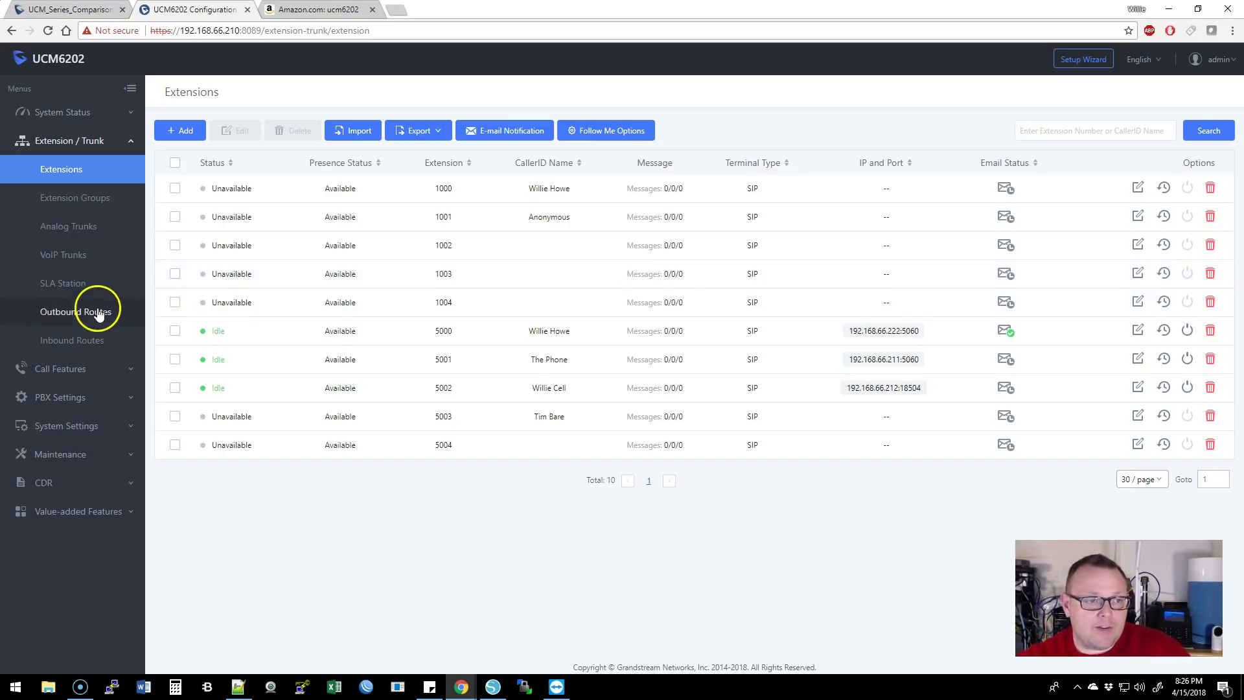
left_click(95, 143)
left_click(82, 176)
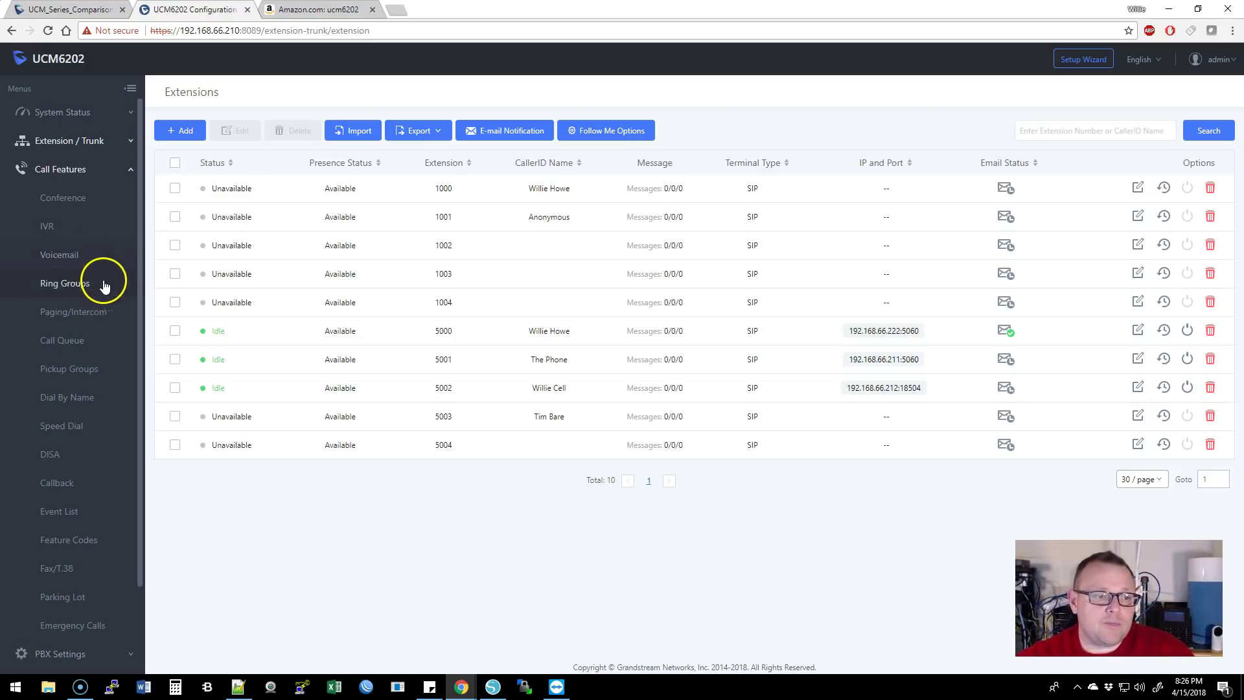
- View the Fax/T.38 page, which lists no fax extensions and no fax files
scroll(101, 319, "down", 1)
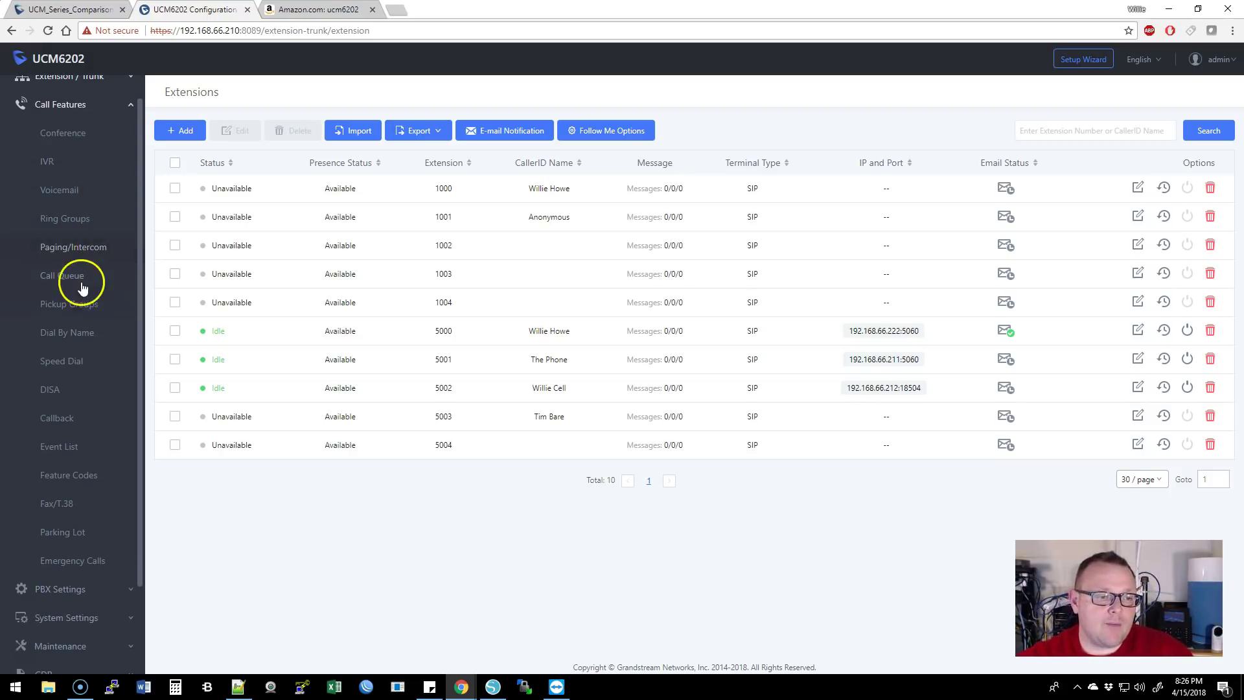
scroll(97, 305, "down", 1)
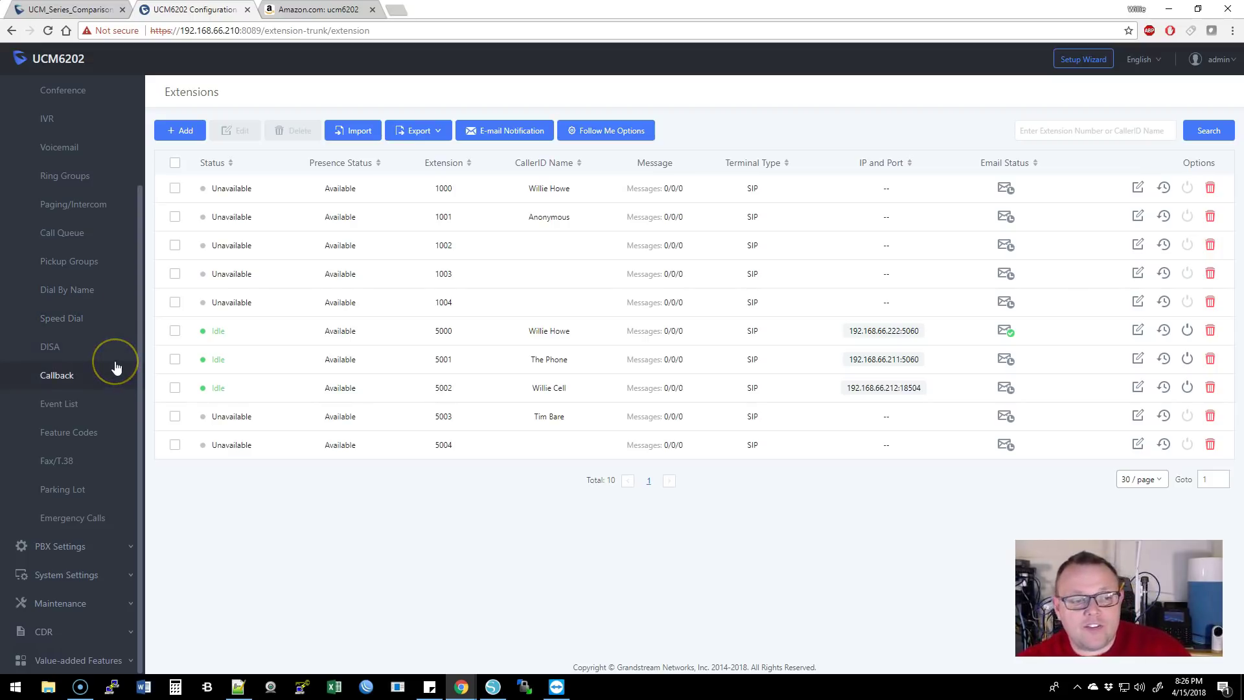
left_click(73, 462)
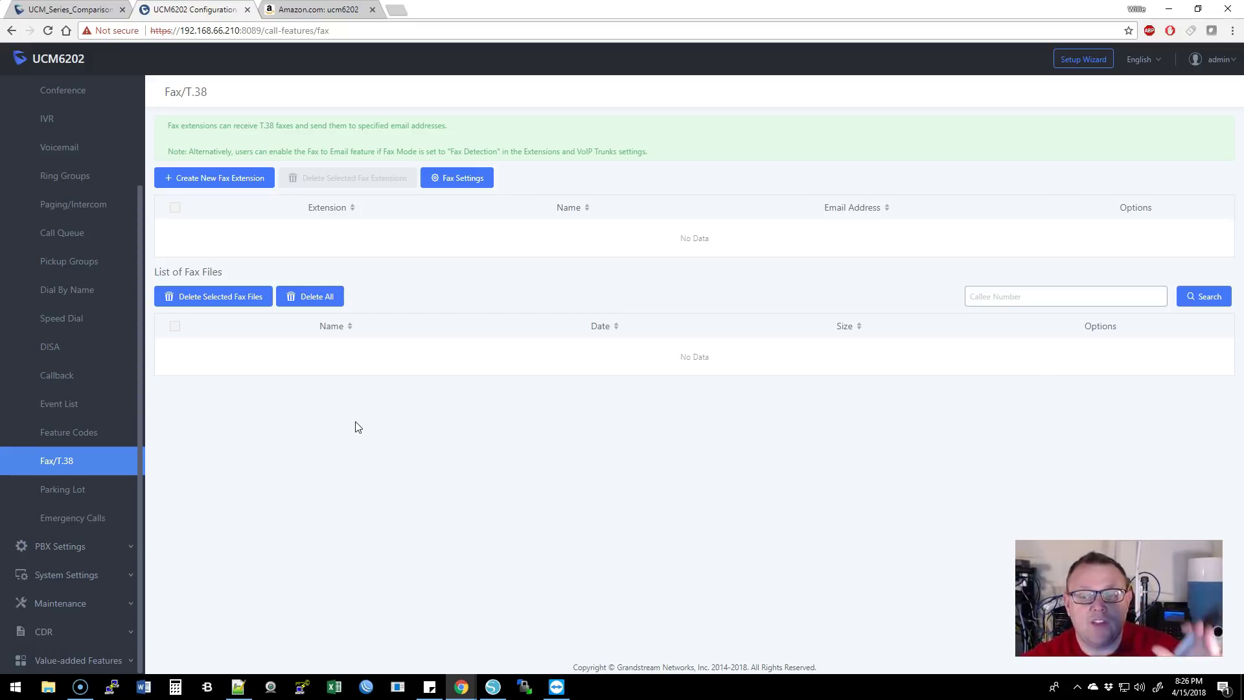
left_click(373, 417)
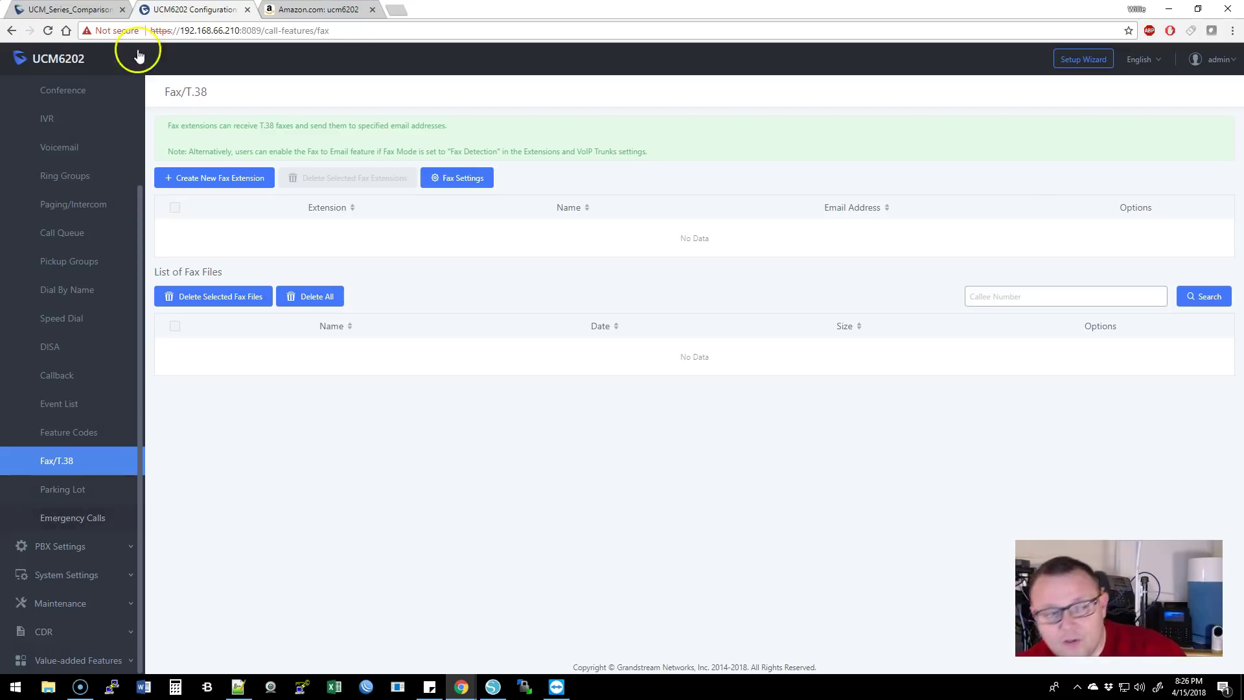
scroll(94, 213, "up", 2)
left_click(82, 171)
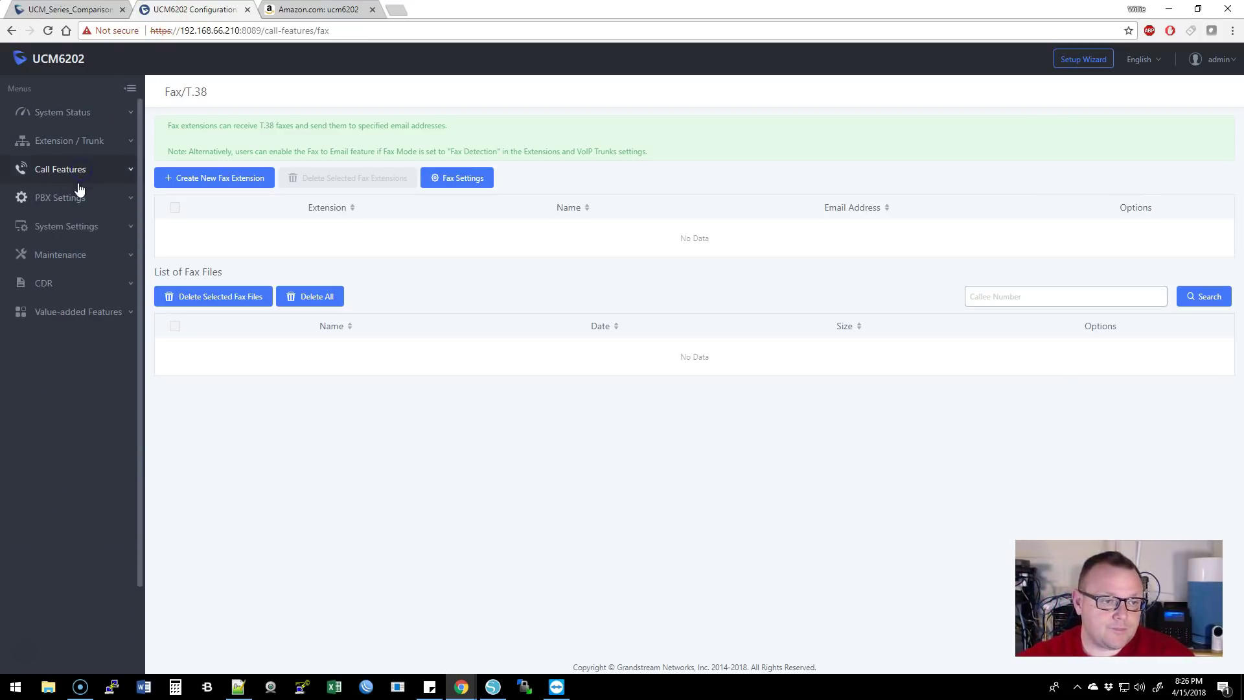
- View PBX General Settings with its 60-second ring timeout and 1000–6299 user extensions
left_click(77, 200)
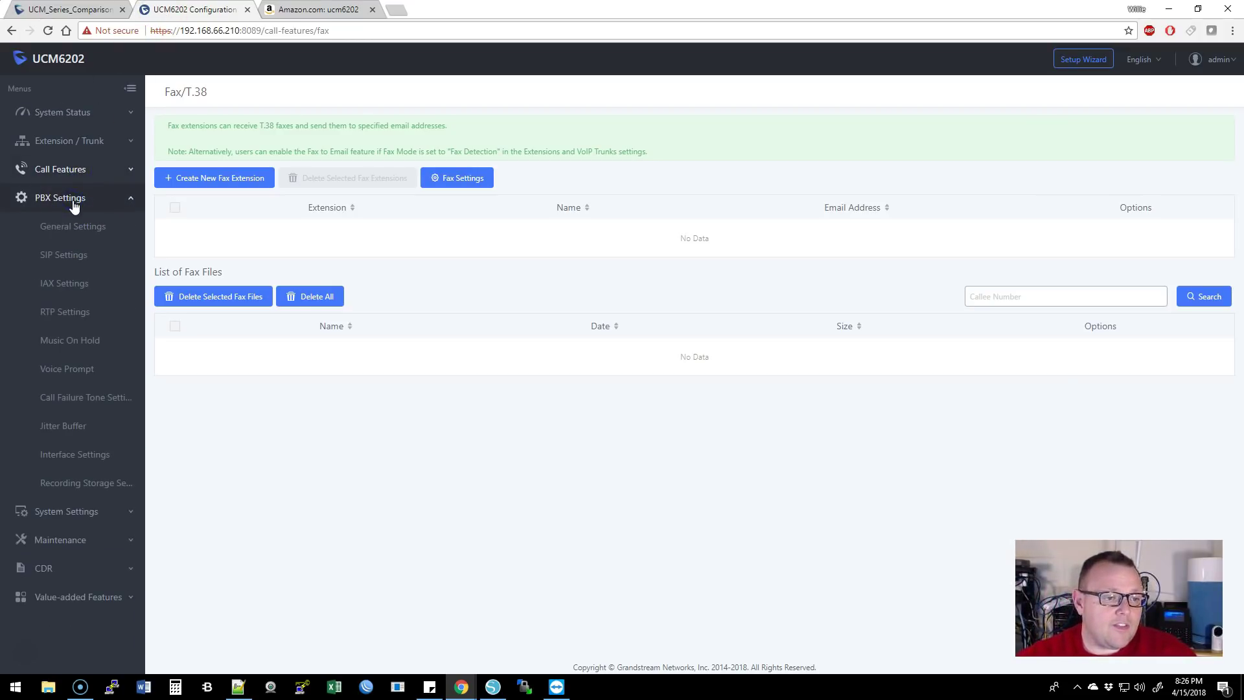
left_click(97, 232)
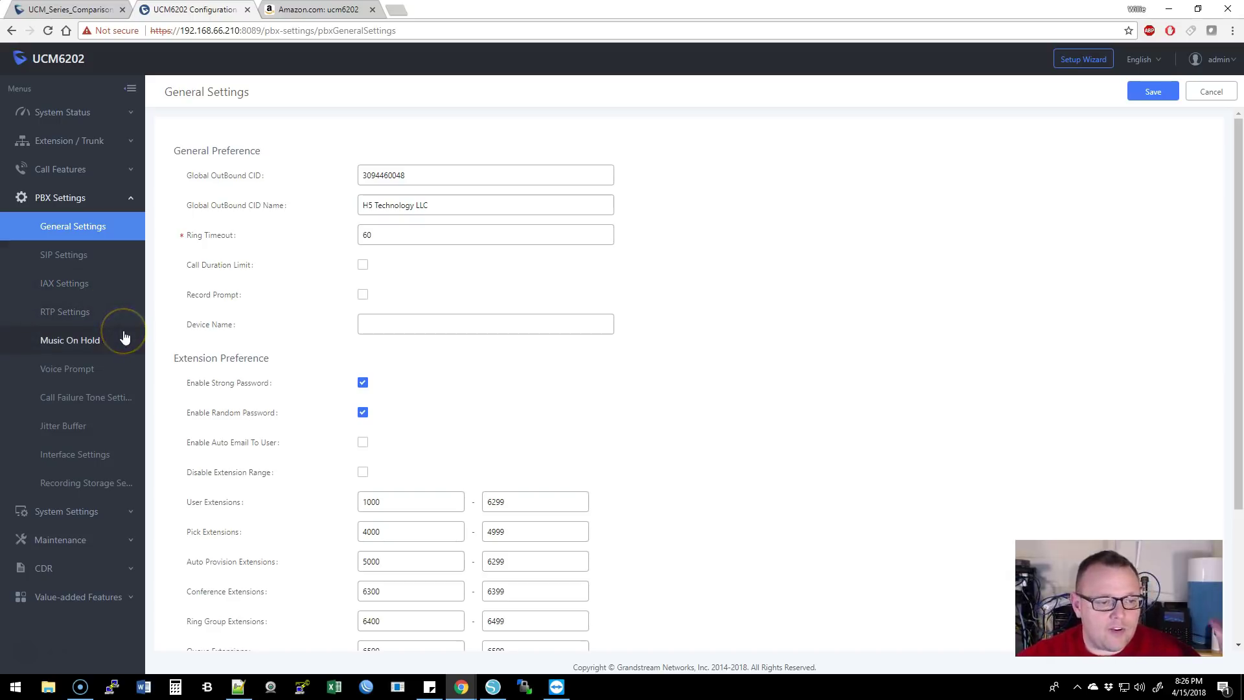
left_click(91, 205)
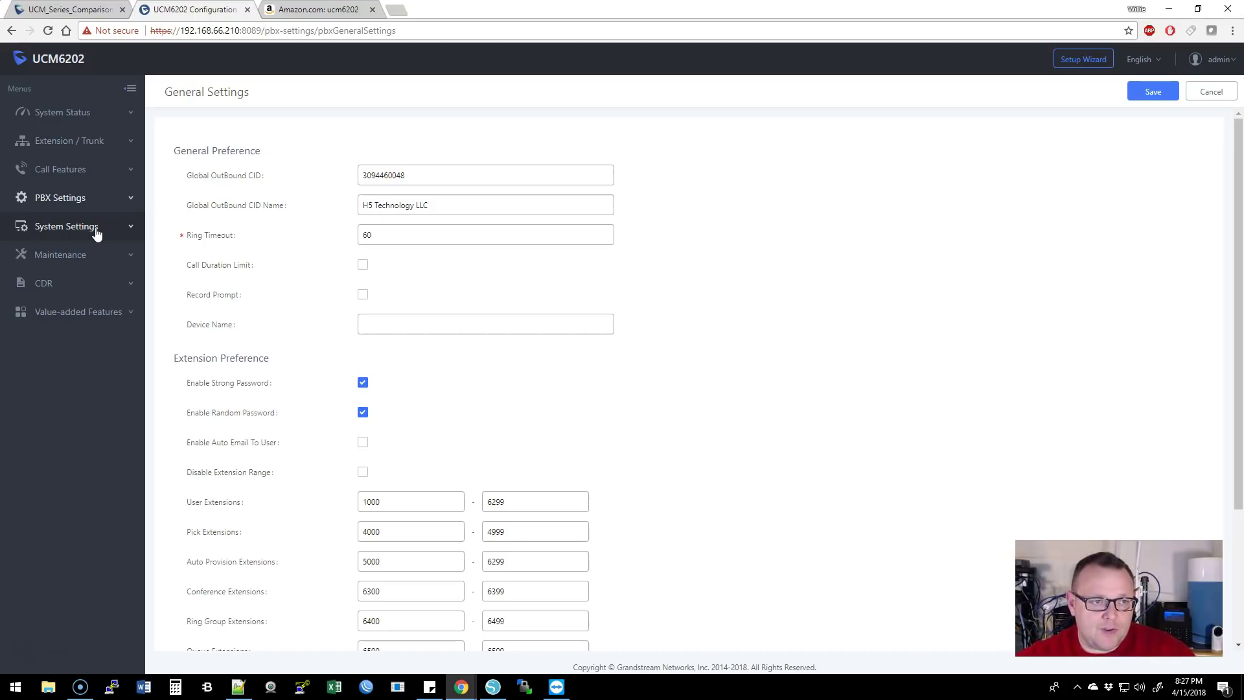
- Set HTTP Server certificate option to Request Certificate, revert to Upload Certificate, then view OpenVPN
left_click(96, 228)
left_click(75, 256)
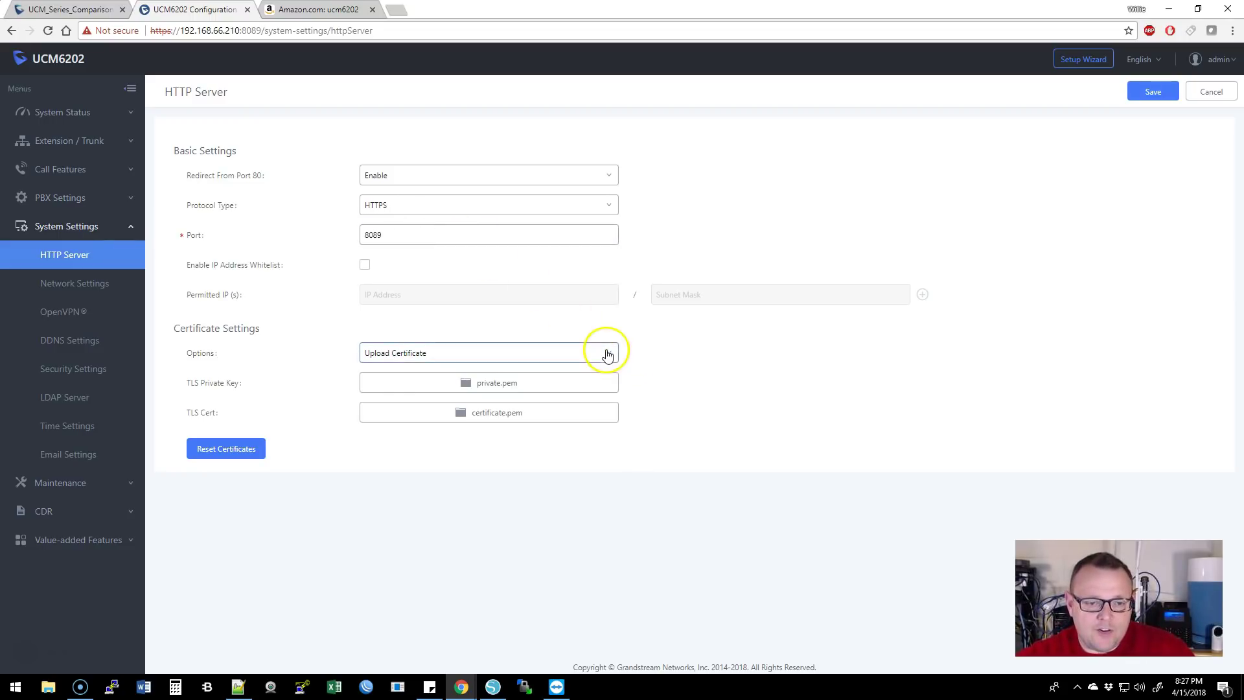
left_click(605, 353)
left_click(497, 398)
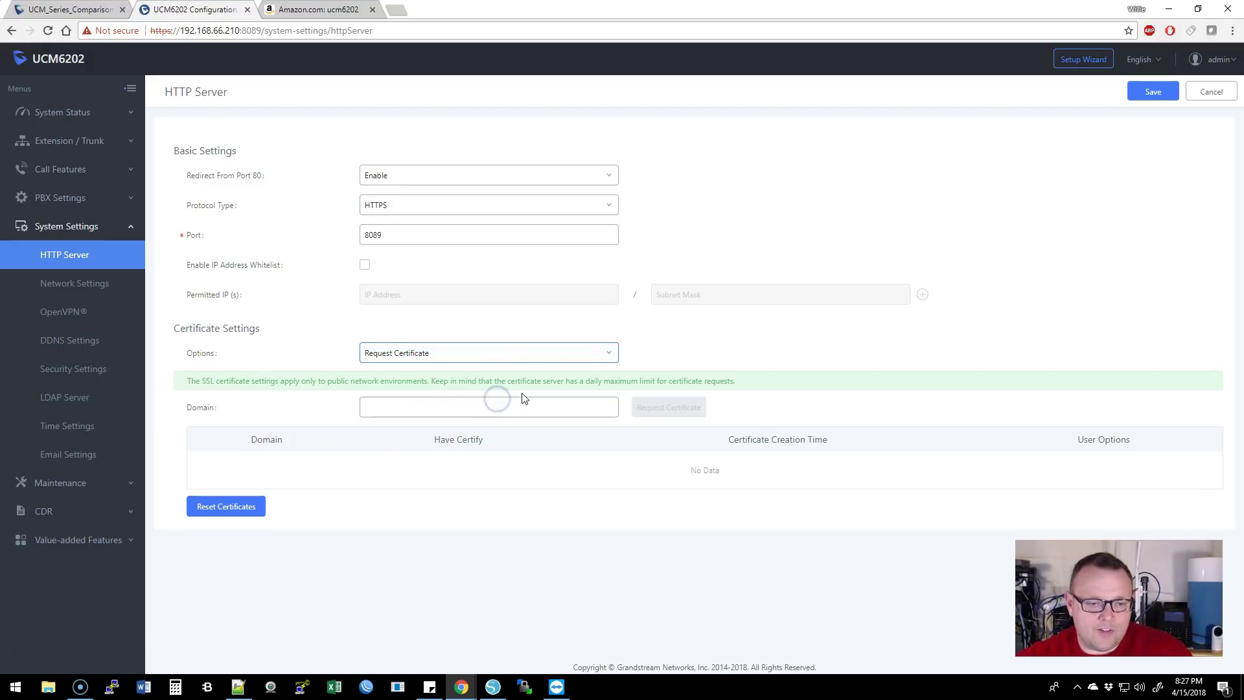
left_click(599, 355)
left_click(545, 375)
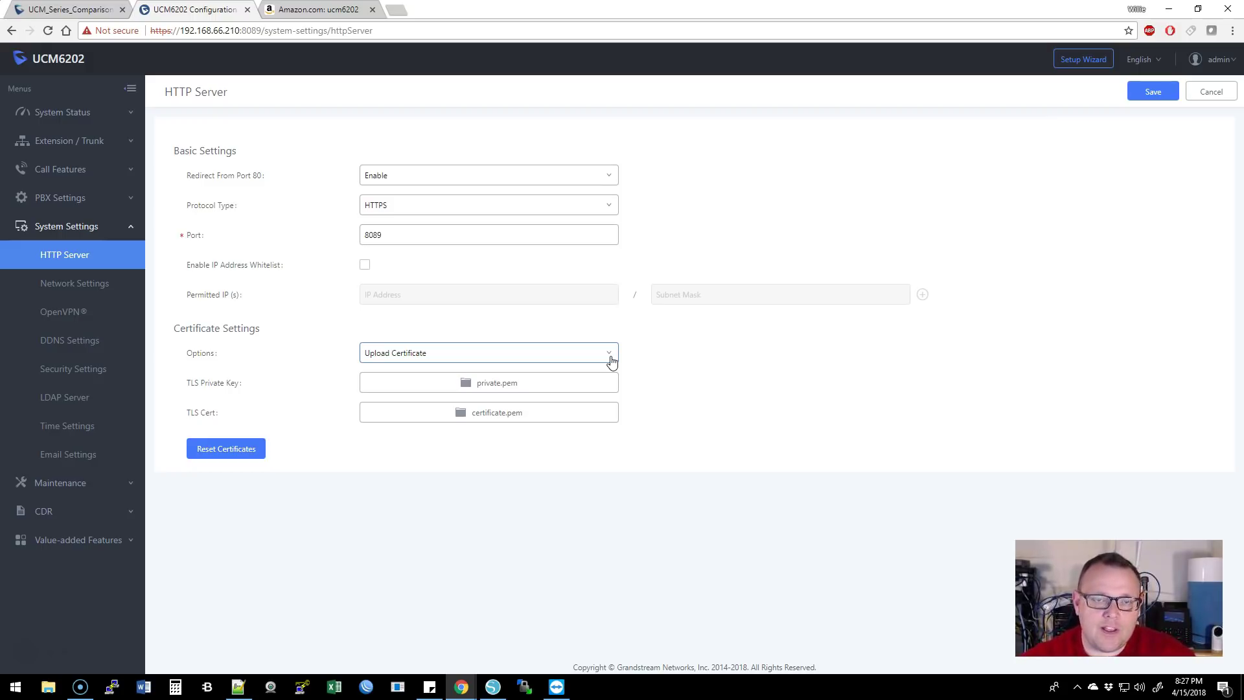
left_click(489, 316)
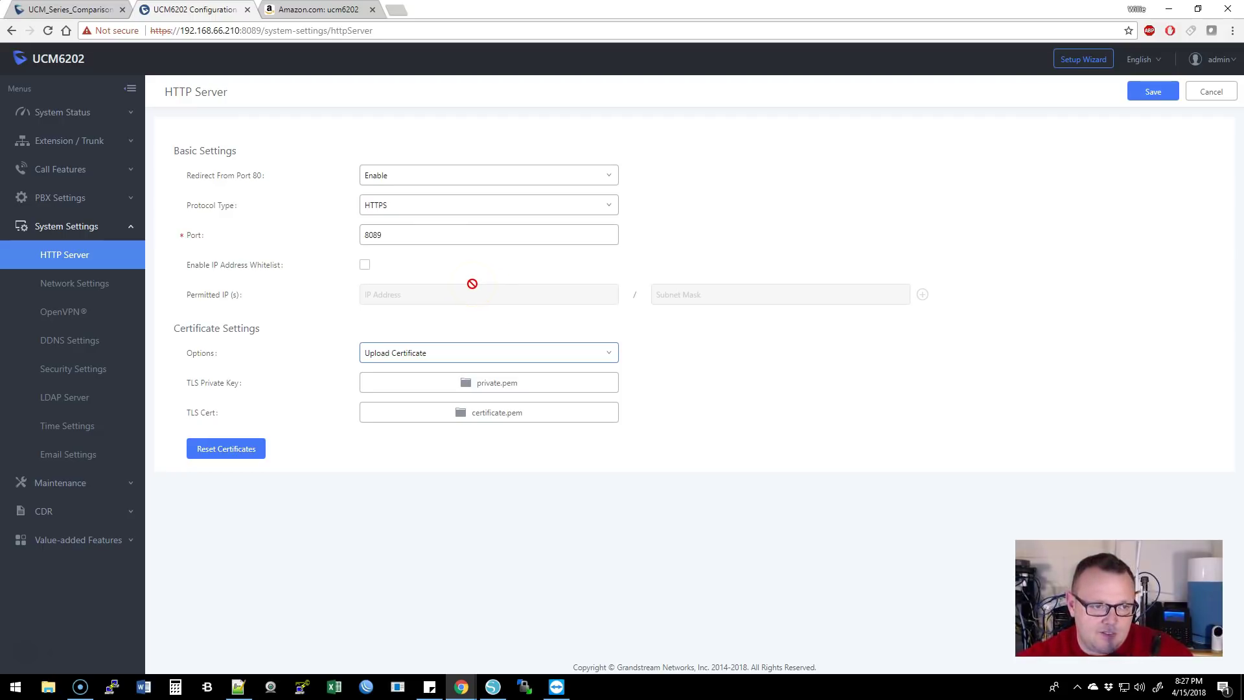
left_click(58, 313)
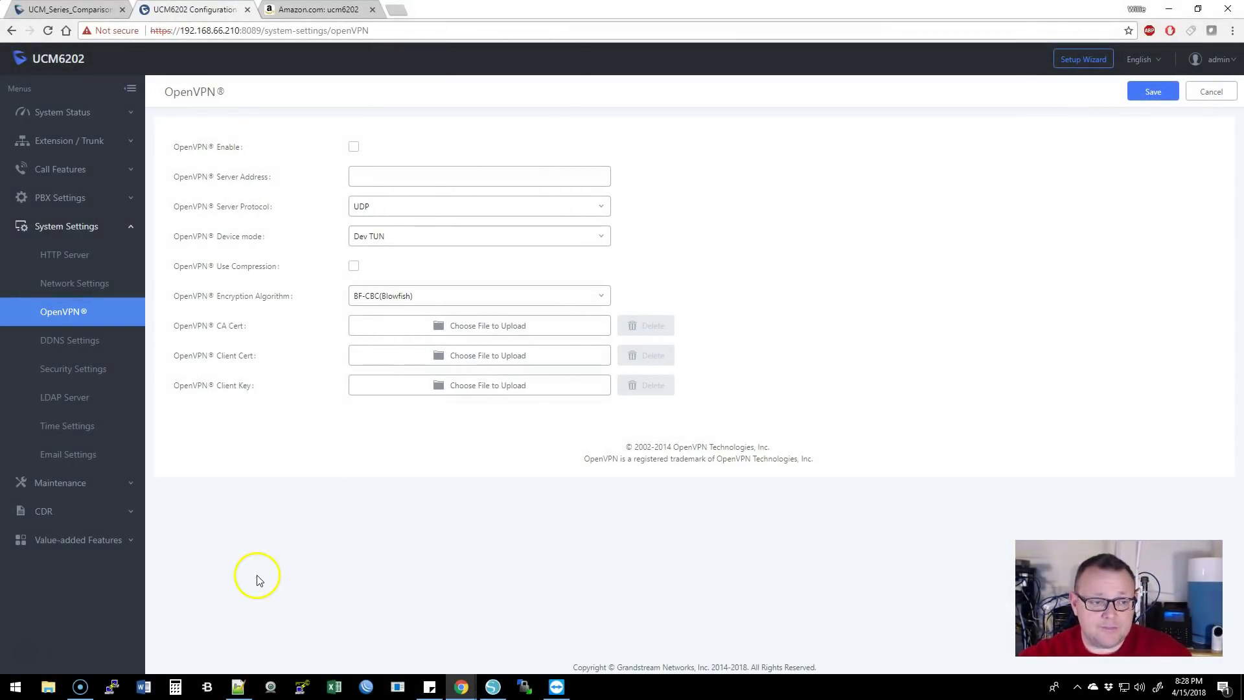
- Go from the OpenVPN settings page to the Security Settings port table
left_click(79, 365)
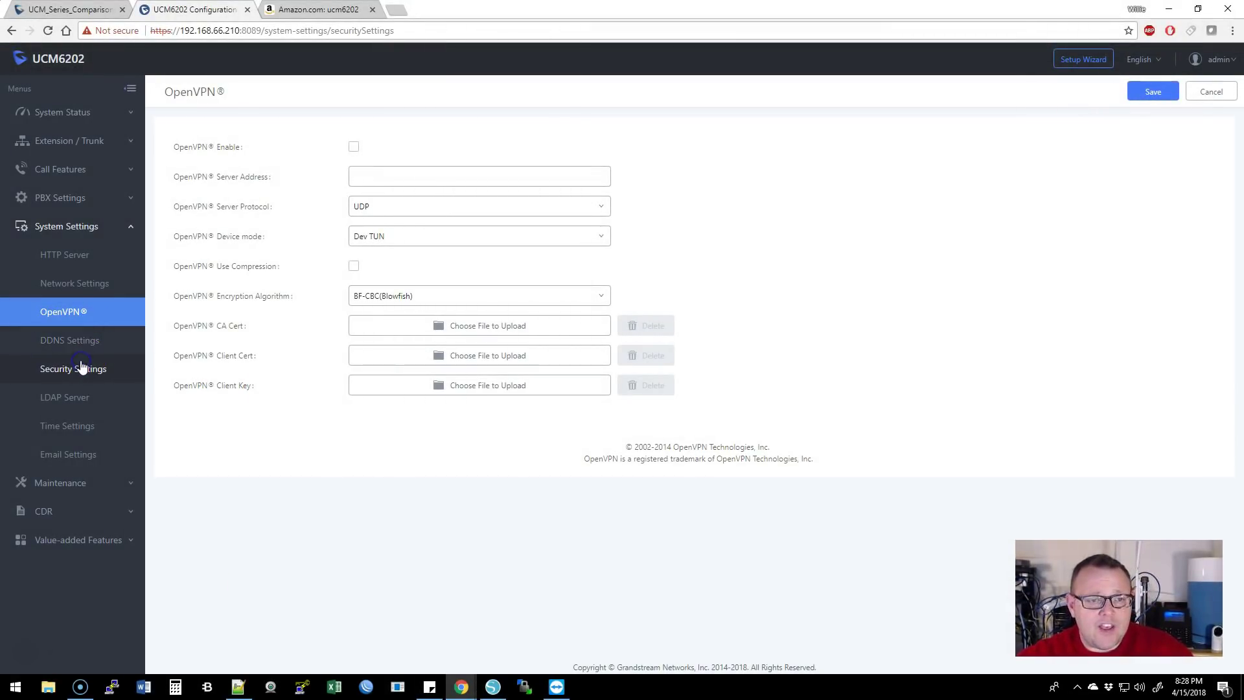
- Review the firewall's Static Defense, Dynamic Defense, Fail2ban and SSH Access tabs
scroll(498, 347, "down", 8)
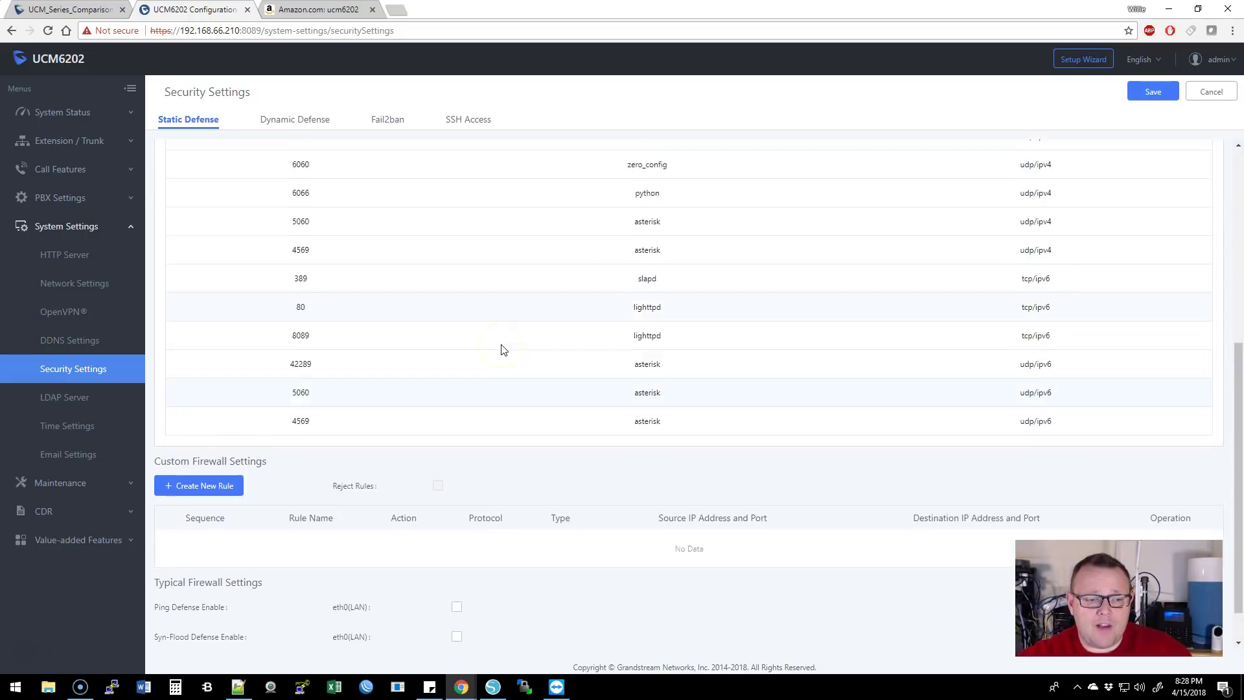
scroll(499, 346, "up", 10)
left_click(288, 121)
left_click(383, 120)
left_click(458, 121)
left_click(203, 121)
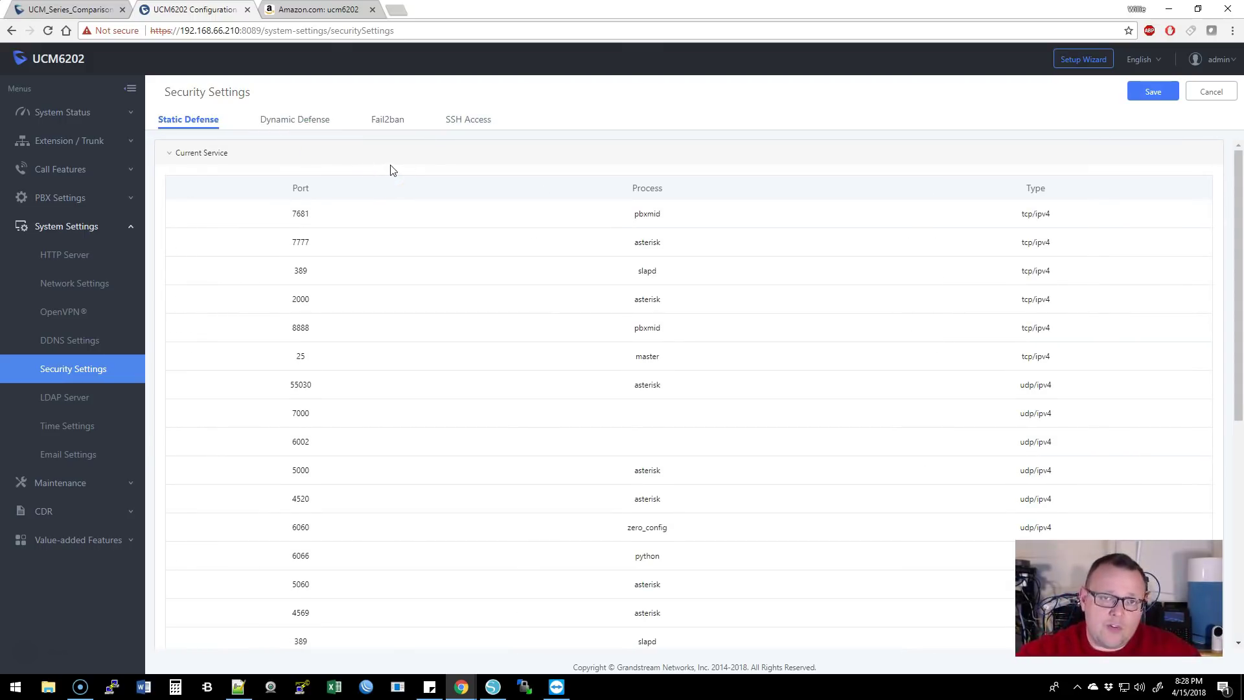
- Check the LDAP Server configuration (base DN dc=pbx,dc=com), then go to Maintenance > User Management
left_click(79, 399)
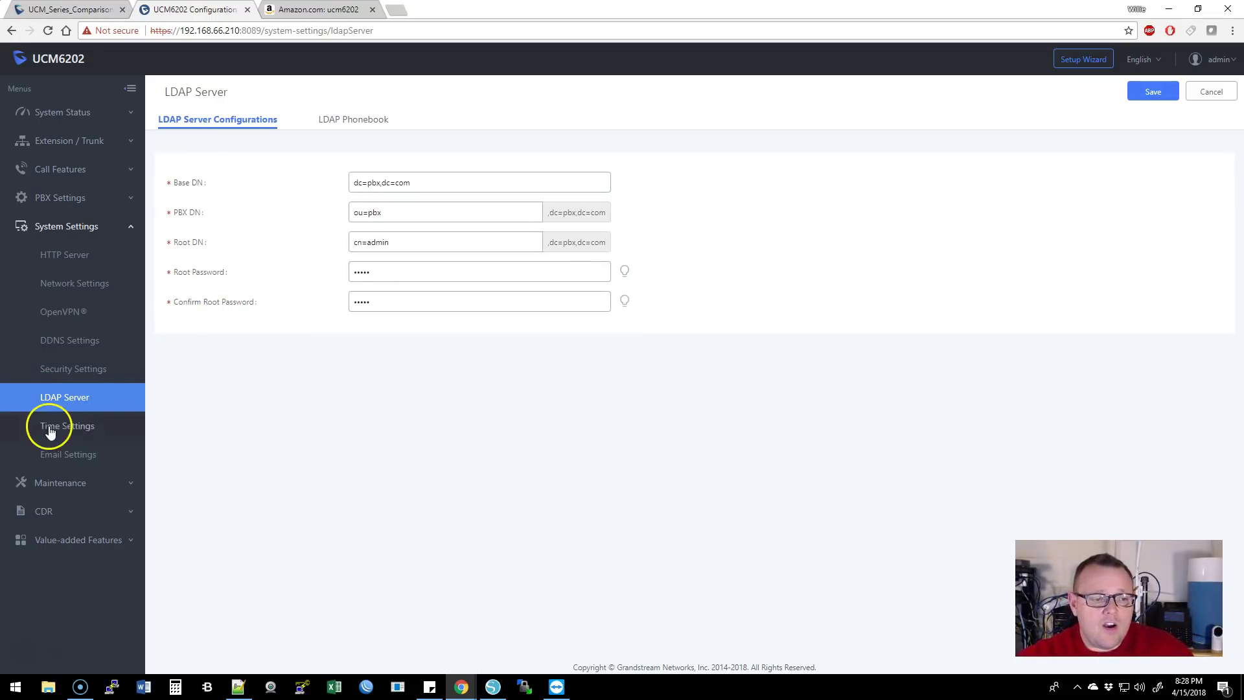
left_click(87, 233)
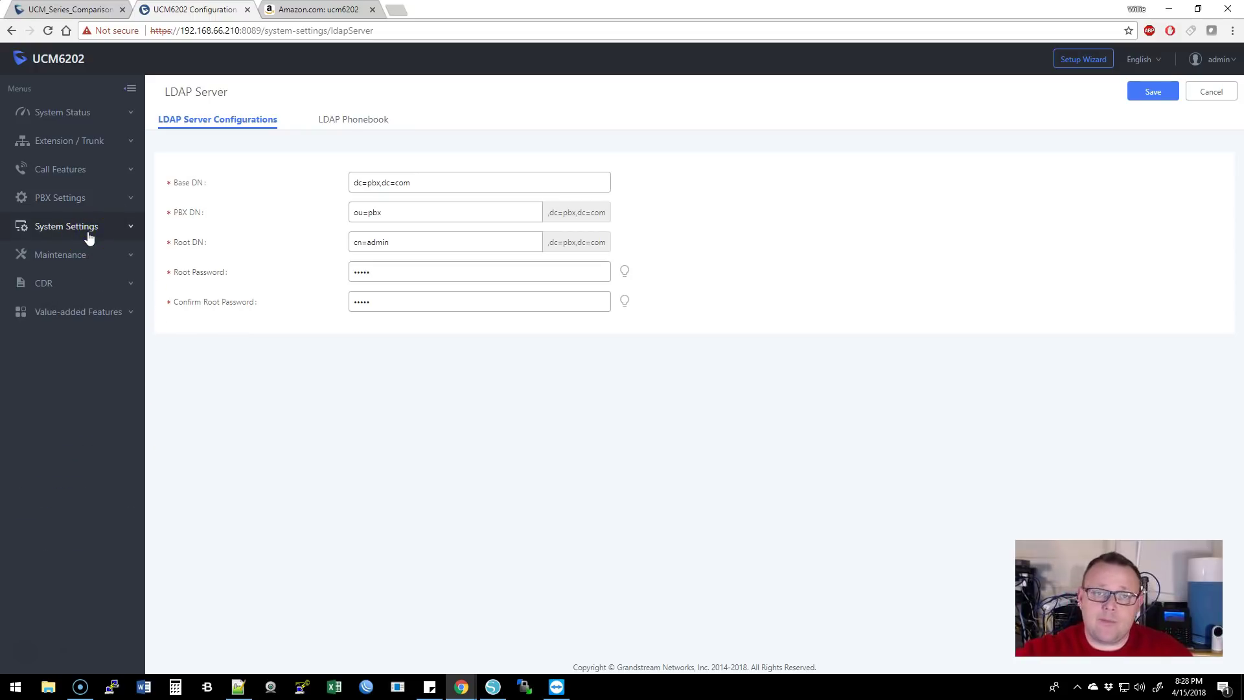
left_click(90, 255)
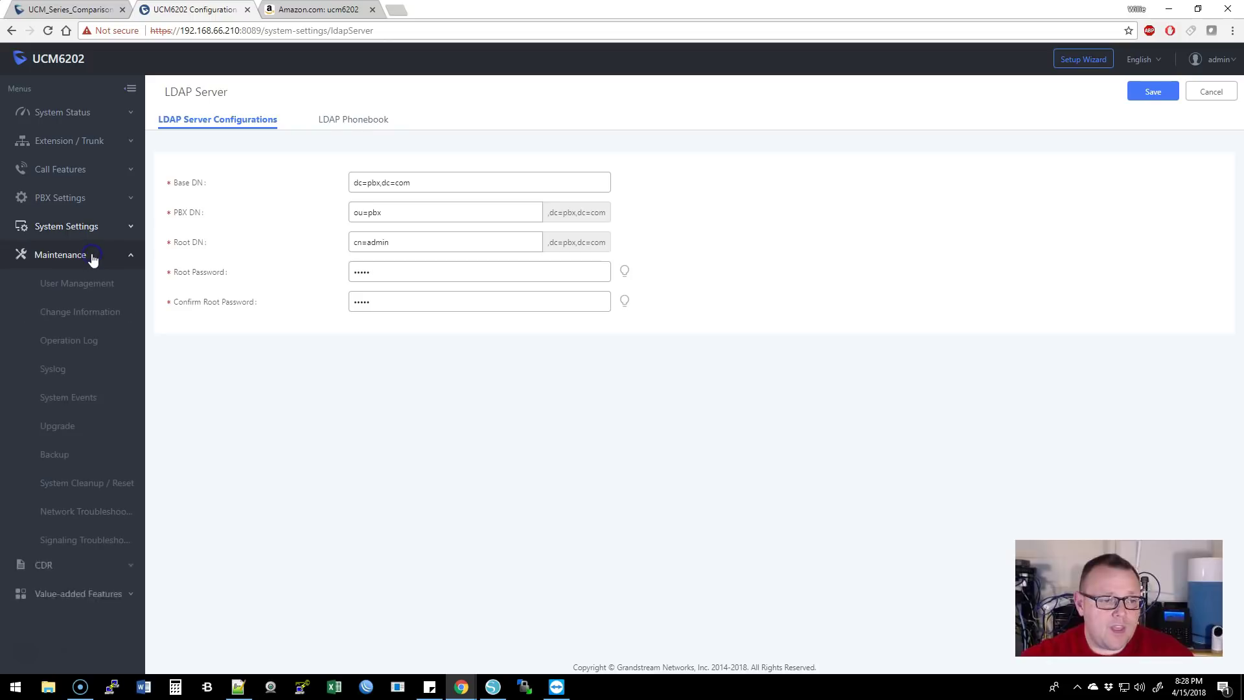
left_click(116, 286)
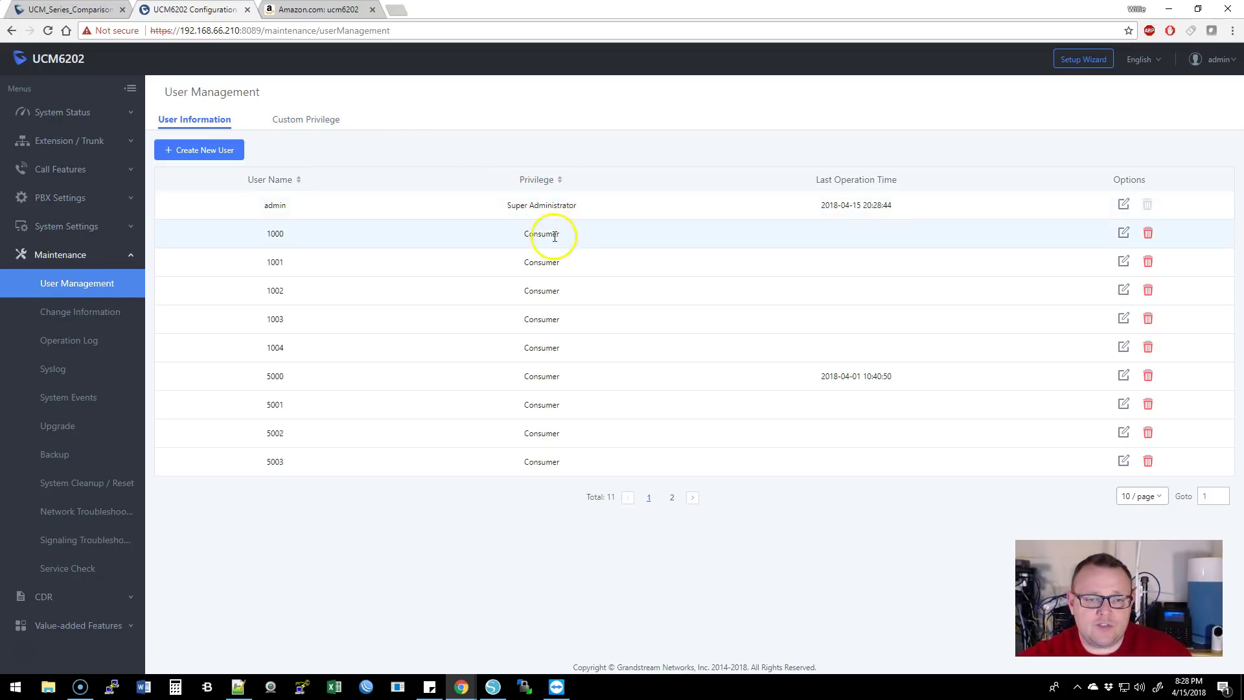
- Show the Super_Admin, Admin and General_User custom privileges, then go to the Backup page
left_click(276, 122)
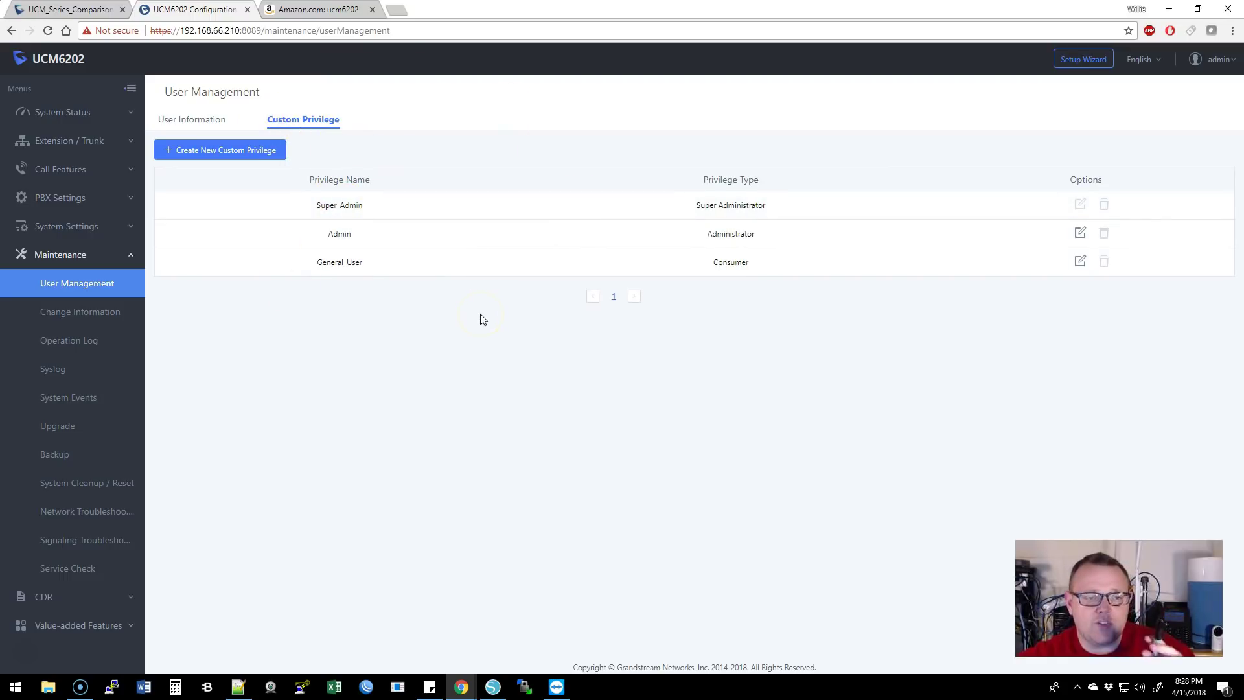
left_click(459, 199)
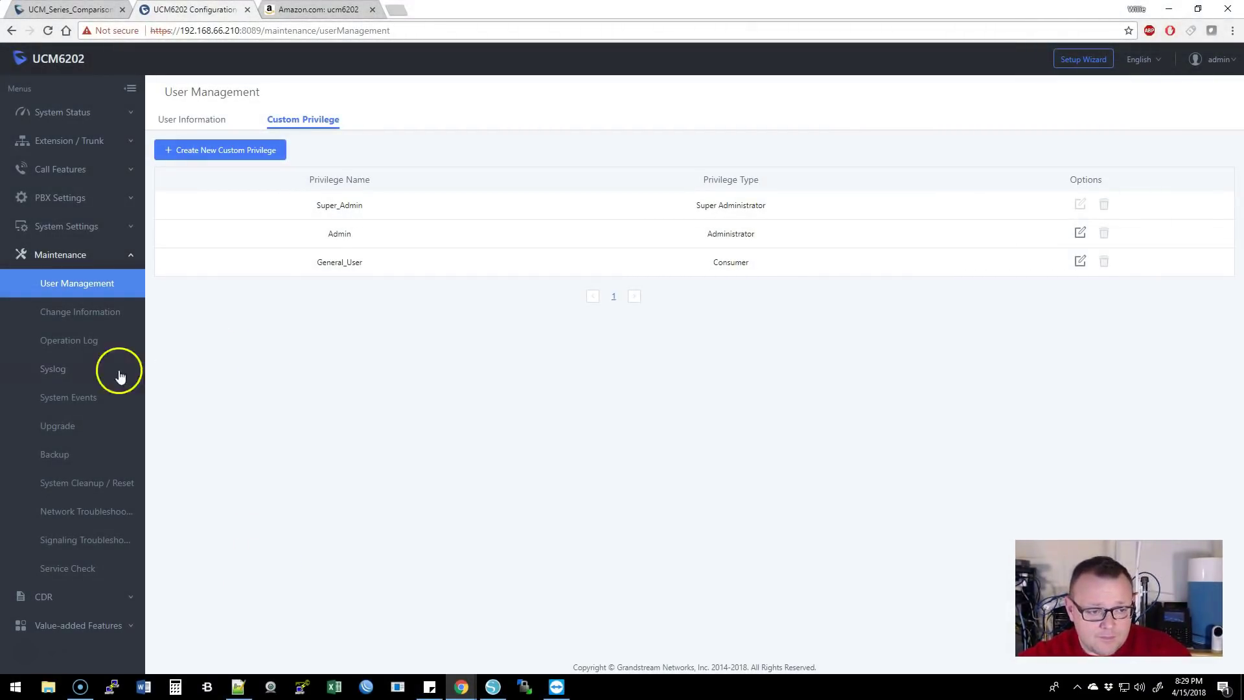
left_click(60, 455)
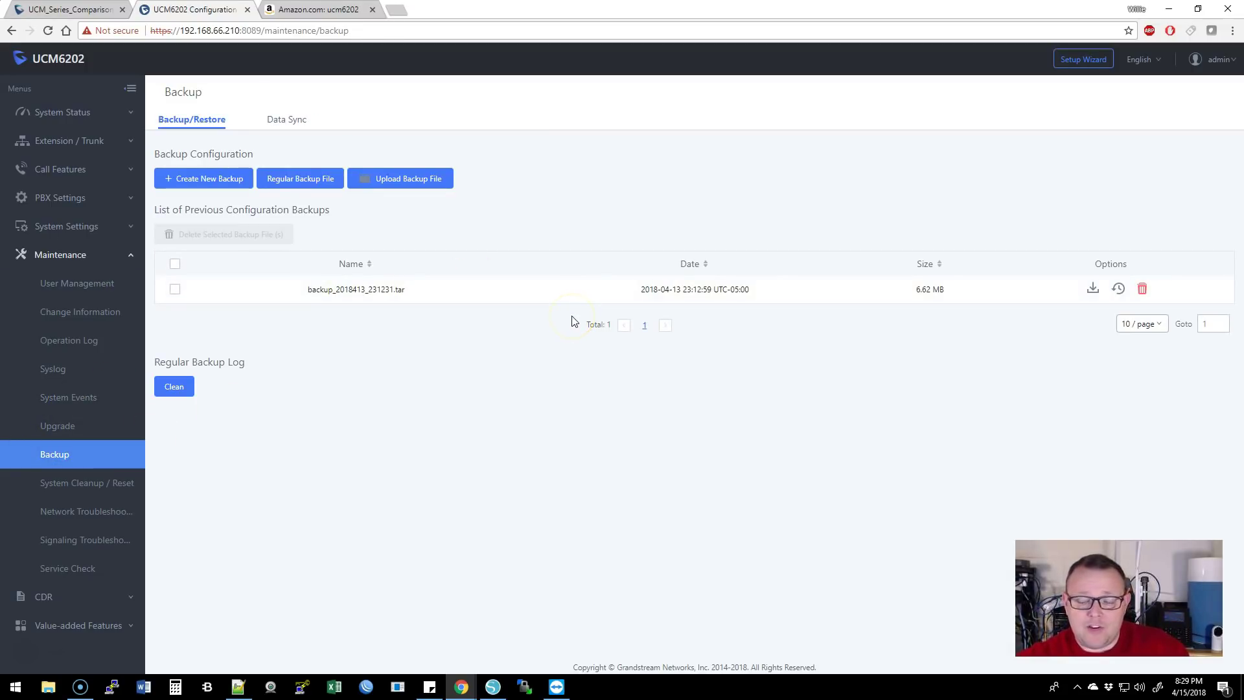
- Check the 6.62 MB backup and SFTP Data Sync settings, then open System Cleanup / Reset
left_click(537, 322)
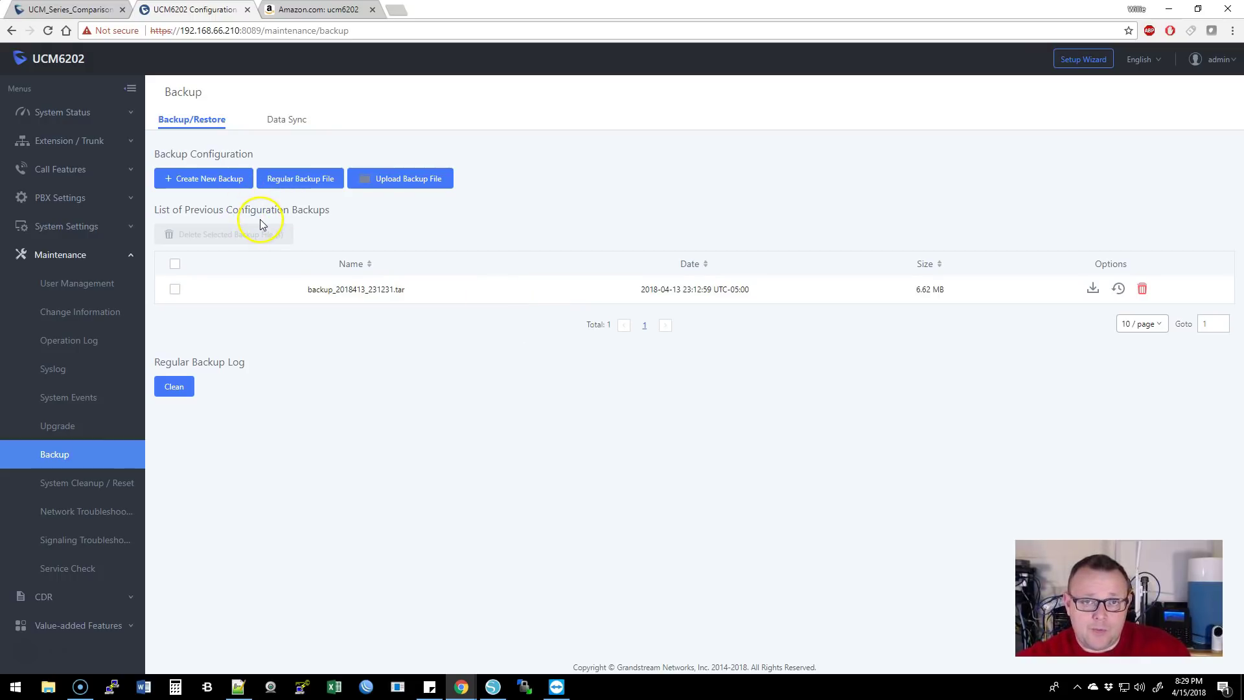
left_click(290, 120)
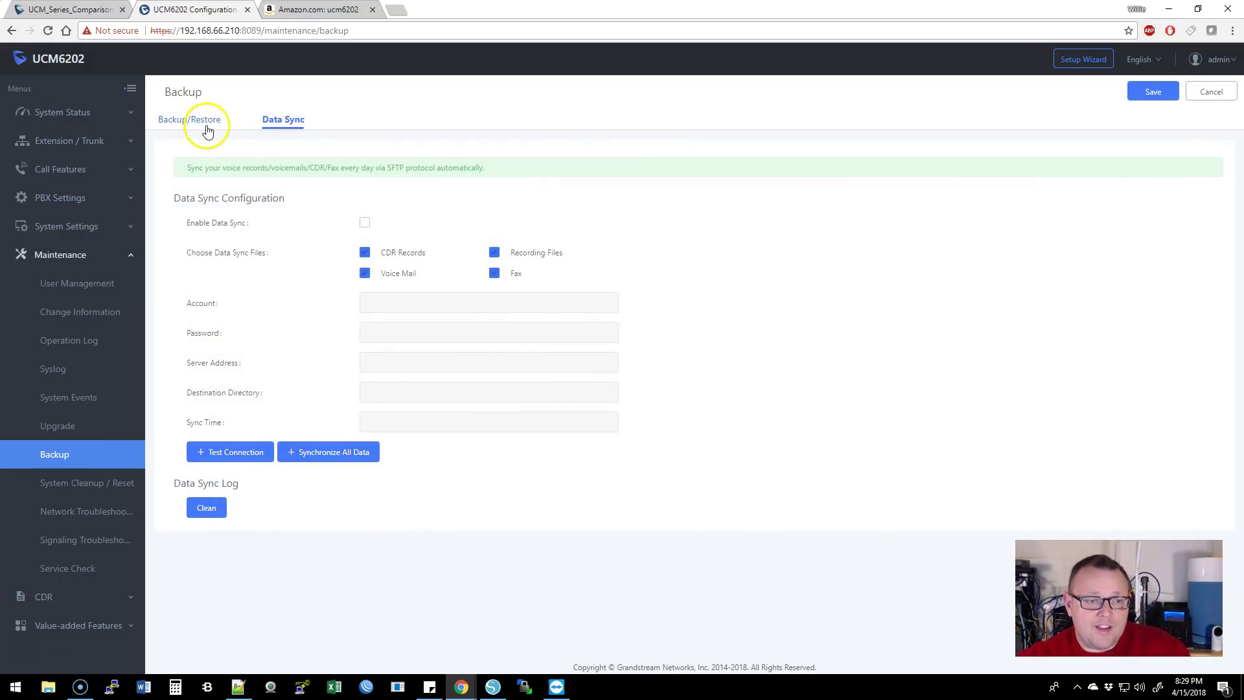
left_click(206, 126)
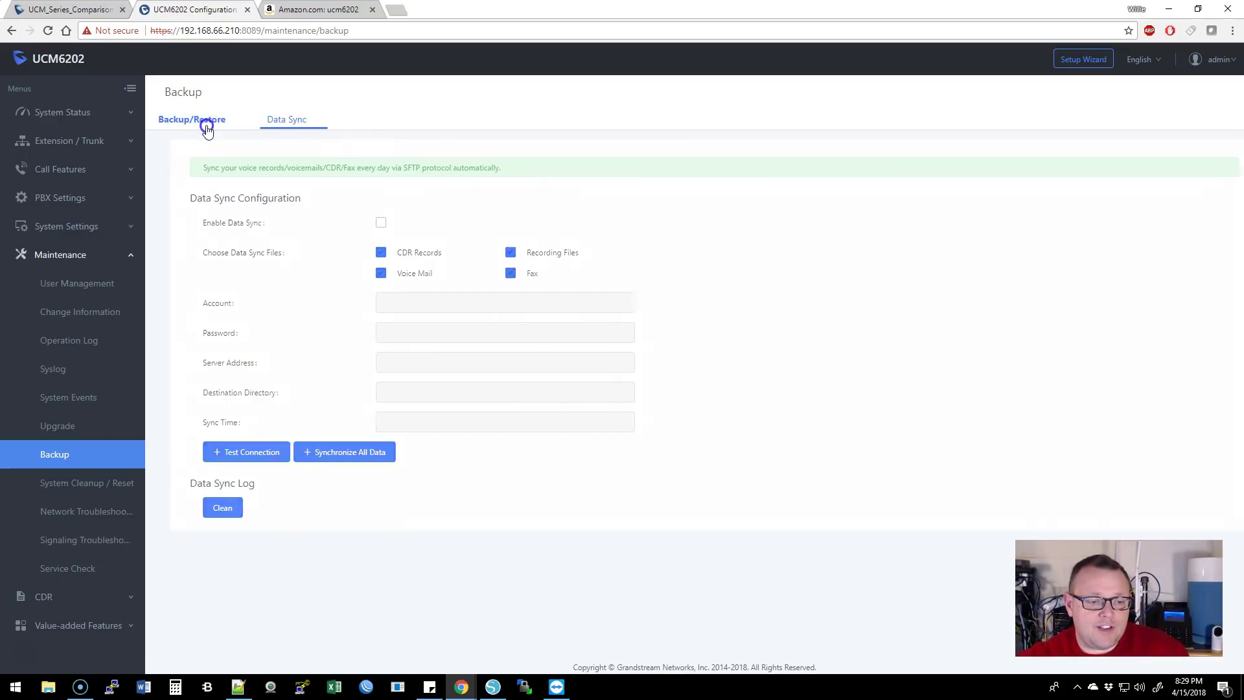
left_click(82, 478)
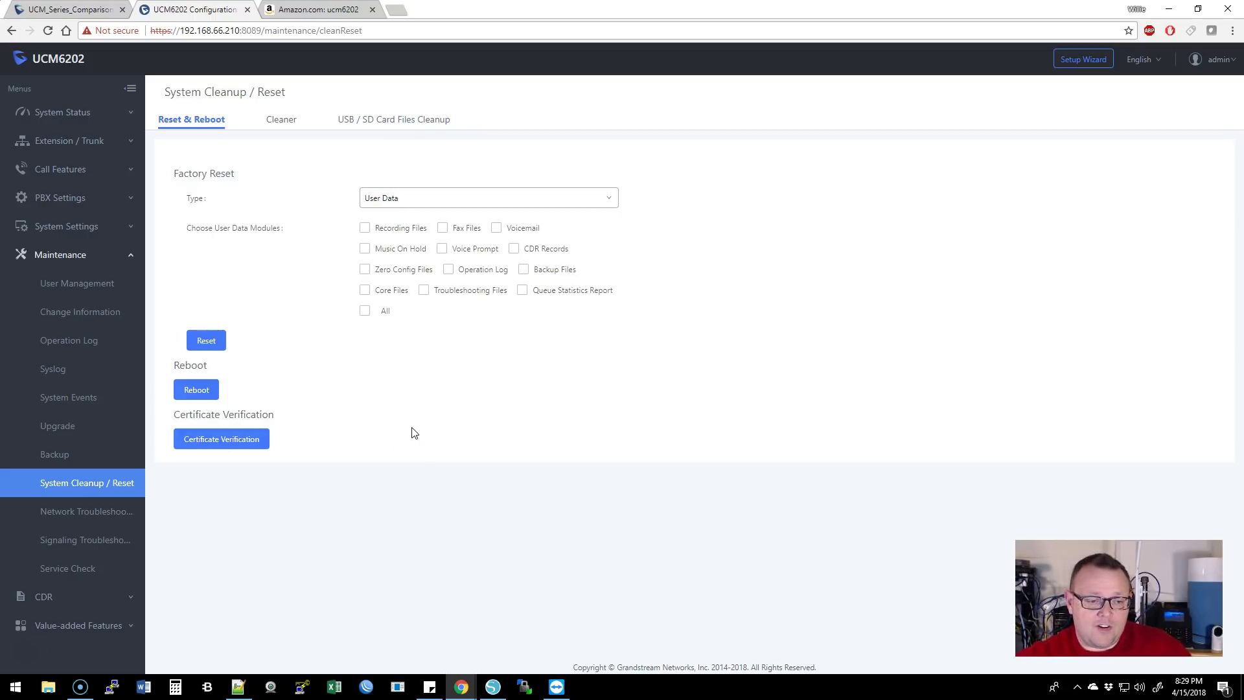
- Open Network Troubleshooting, where Ethernet Capture is set to the LAN interface
left_click(101, 514)
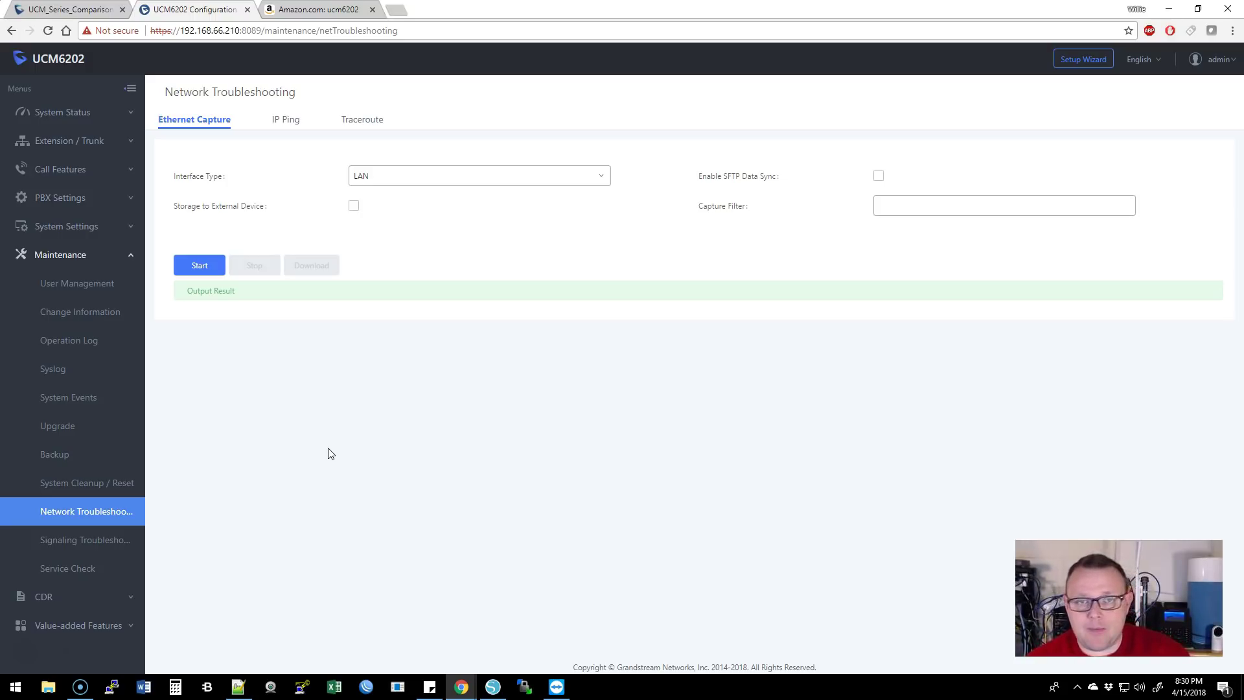
- Collapse Maintenance and expand CDR to show CDR, Statistics, Recording Files and API Configuration
left_click(58, 254)
left_click(57, 285)
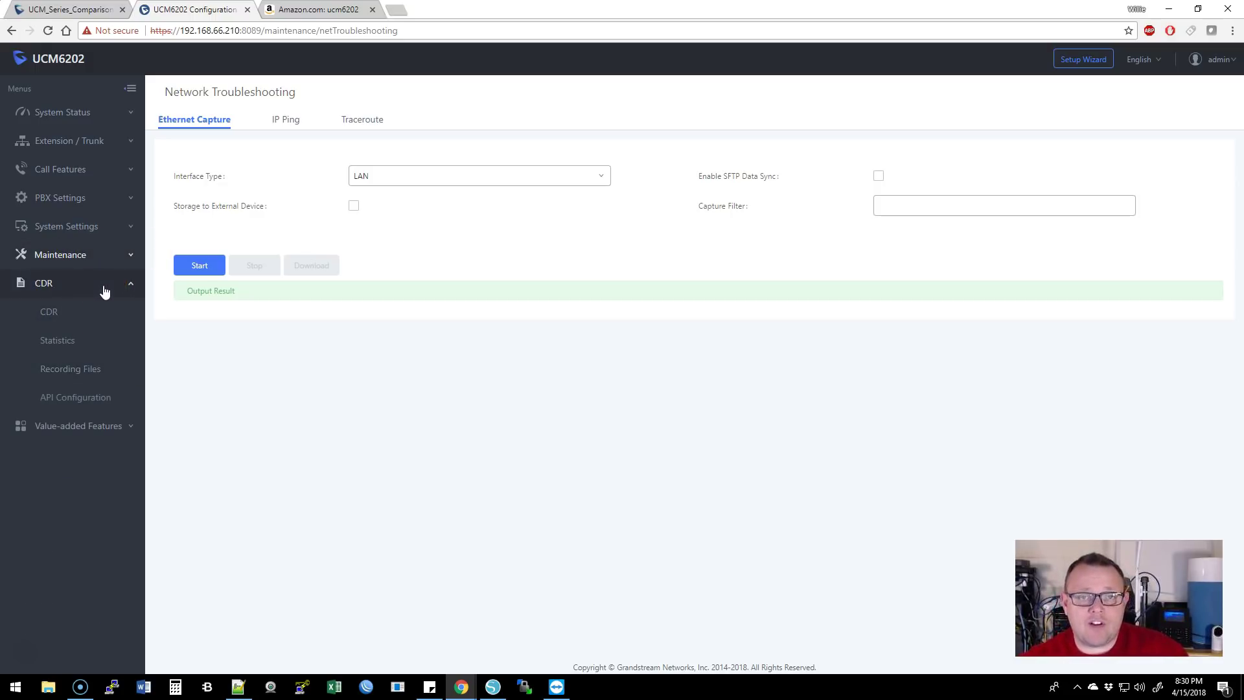
left_click(88, 320)
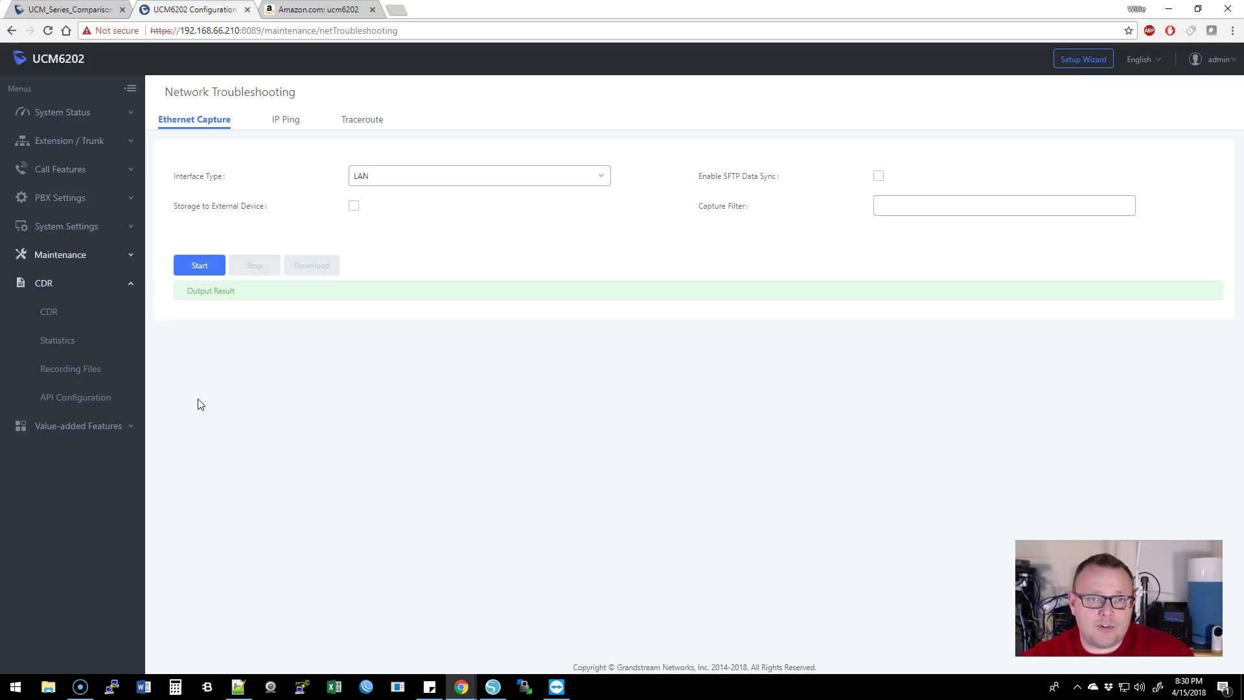
left_click(78, 371)
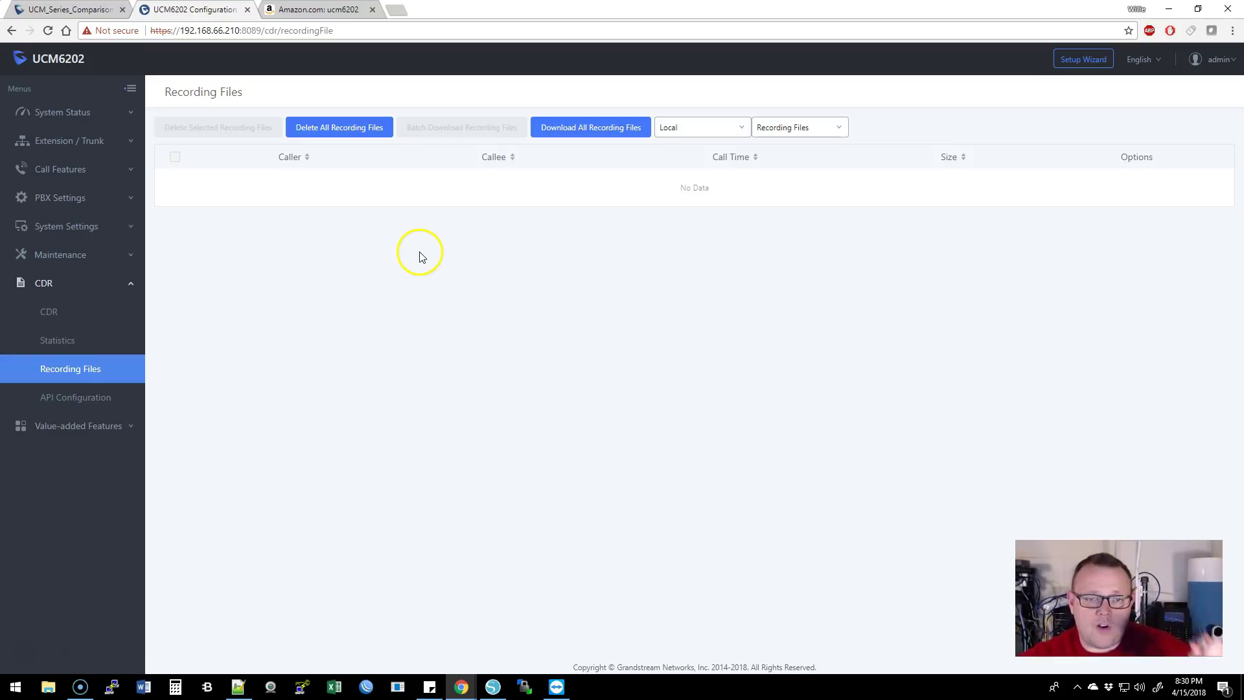
- Show the CDR API Configuration (API disabled, TLS 0.0.0.0:8443) and expand Value-added Features
left_click(109, 400)
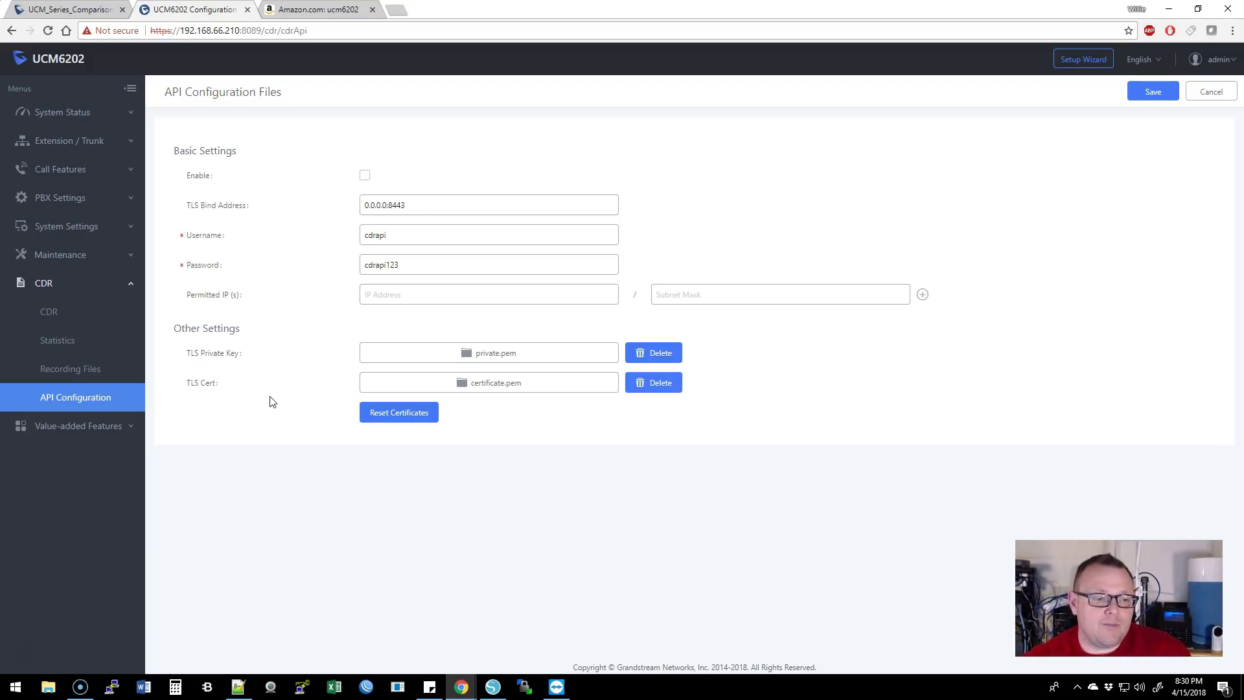
left_click(71, 426)
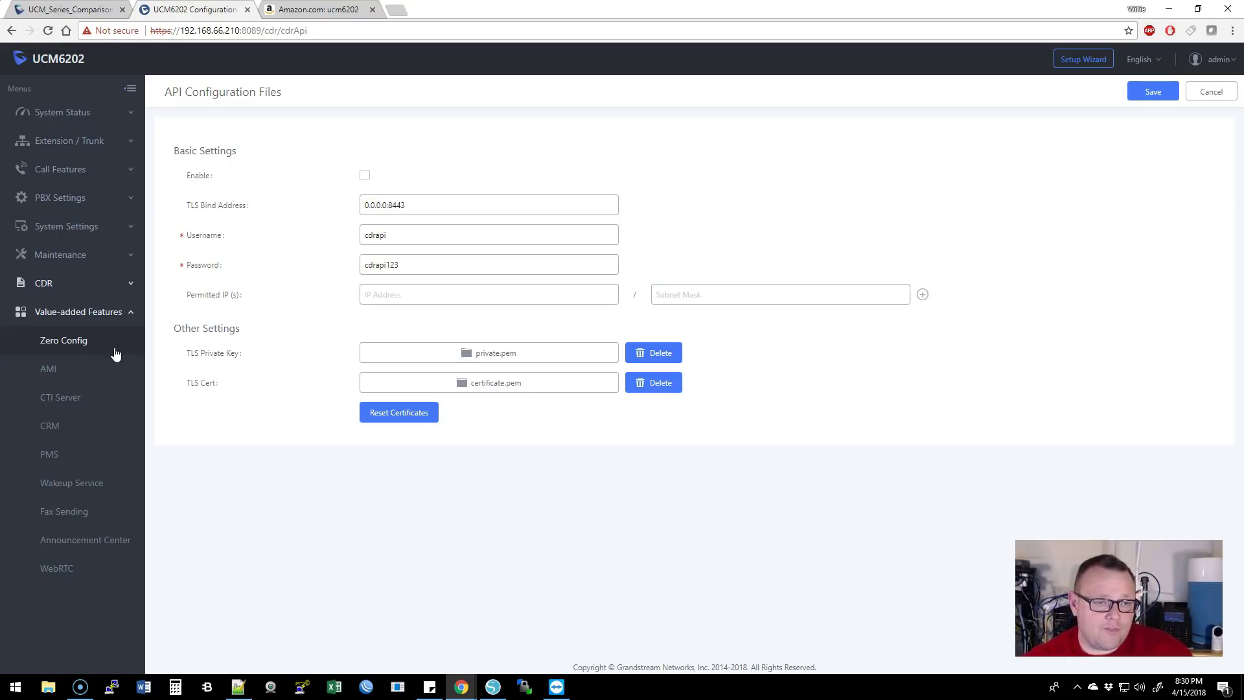
- Check Zero Config devices and the CRM system list, leaving CRM Disabled, then open PMS
left_click(81, 343)
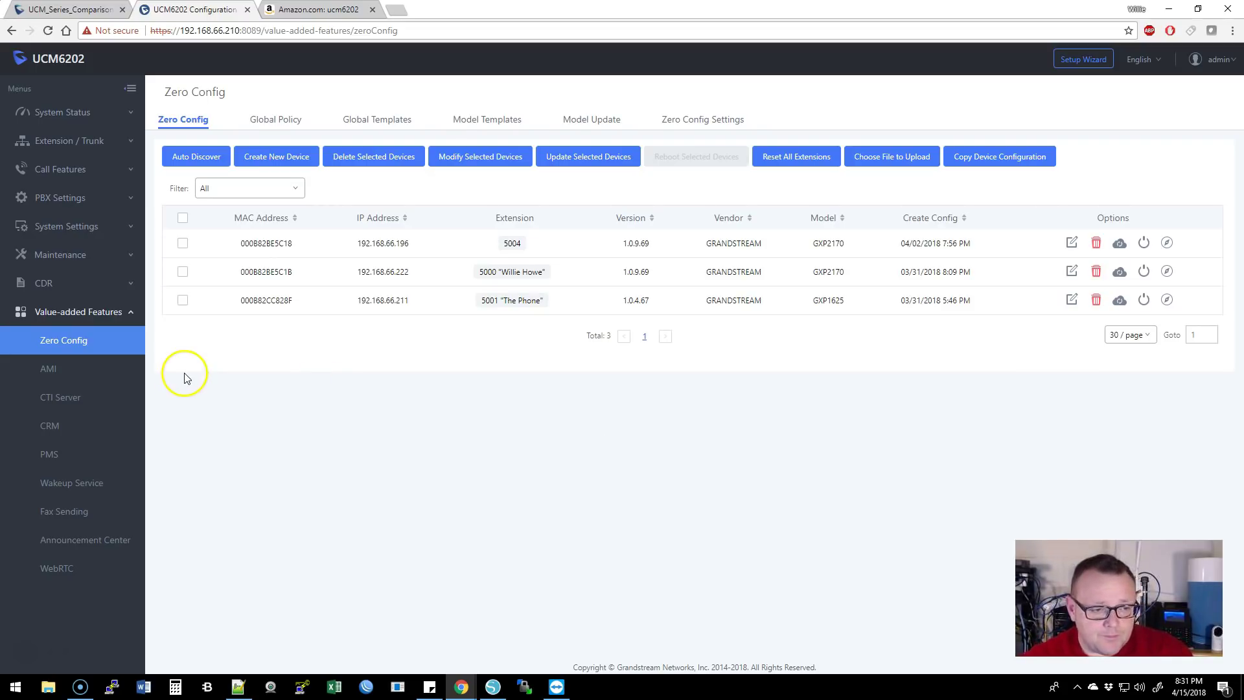
left_click(52, 425)
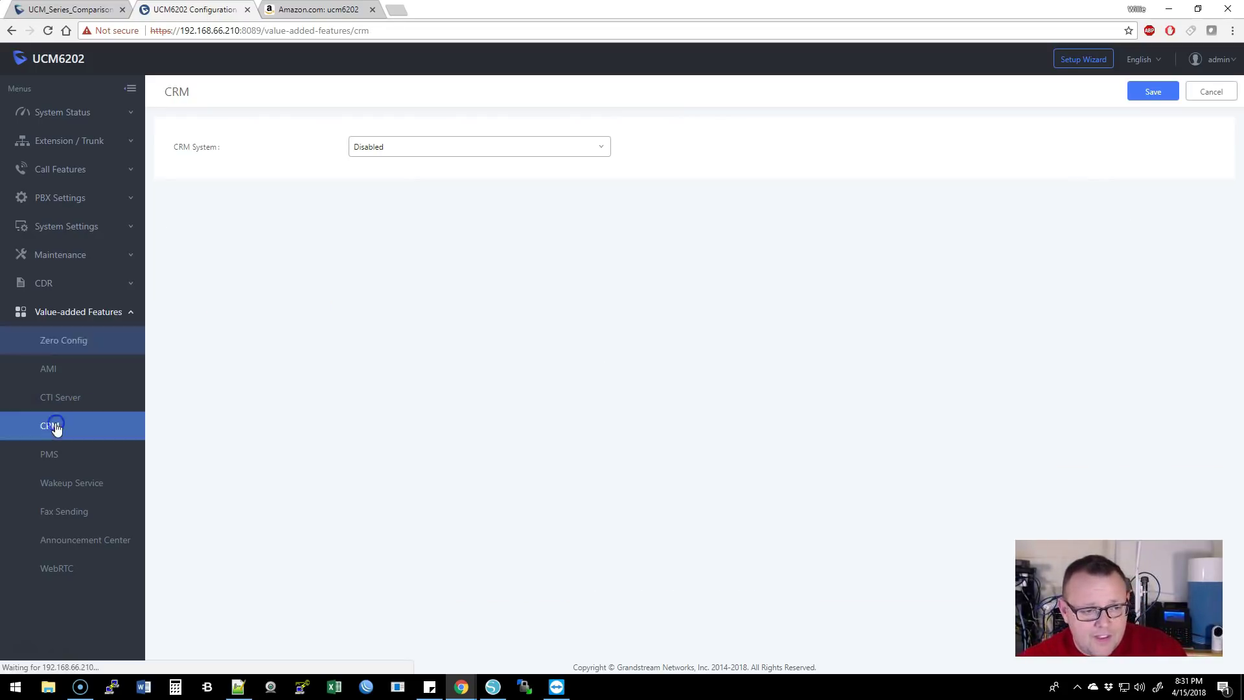
left_click(425, 147)
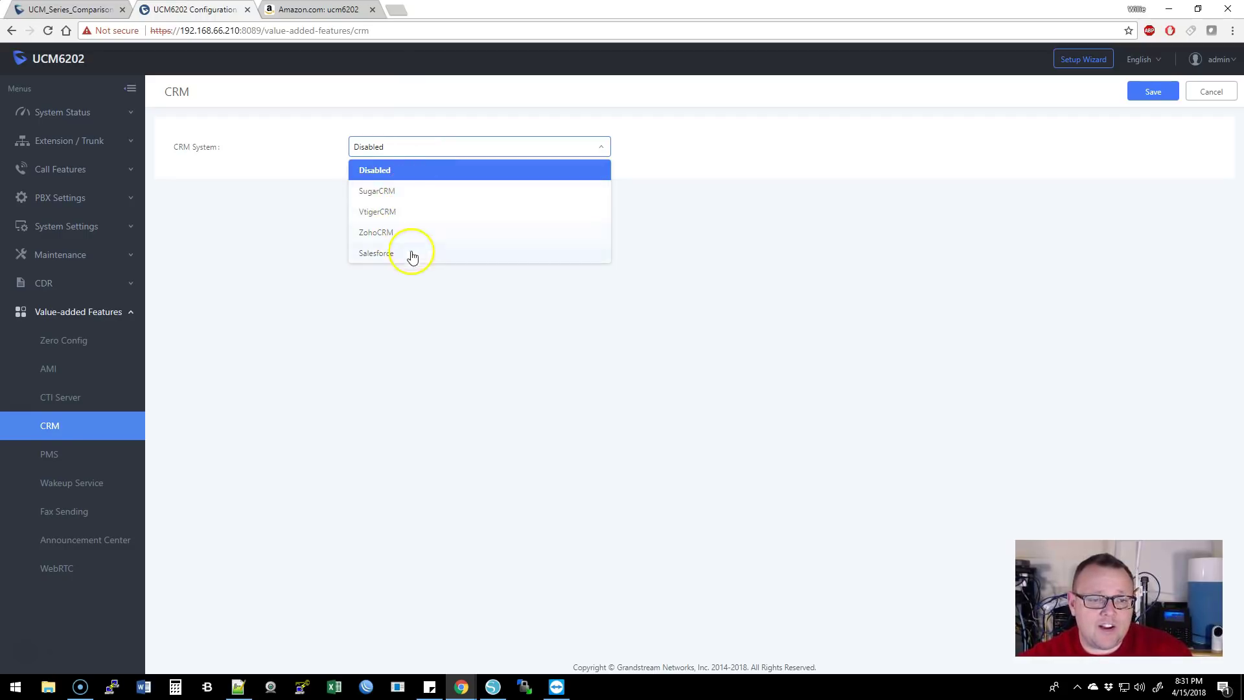
left_click(281, 305)
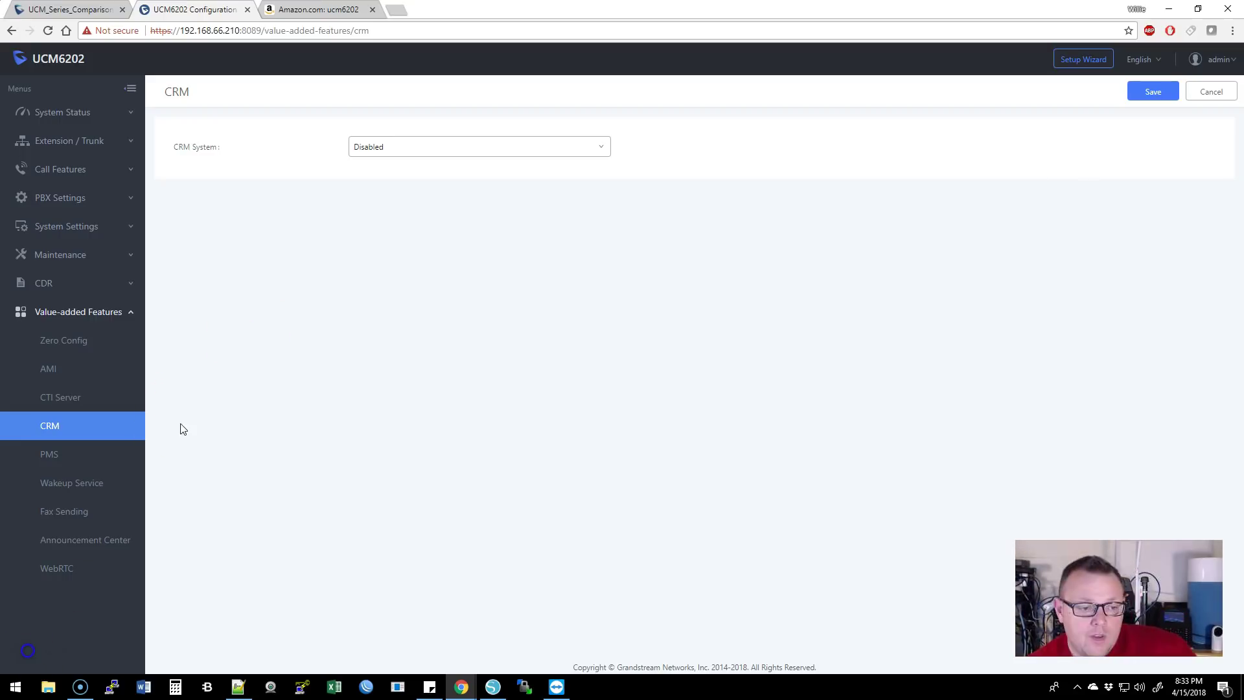
left_click(48, 457)
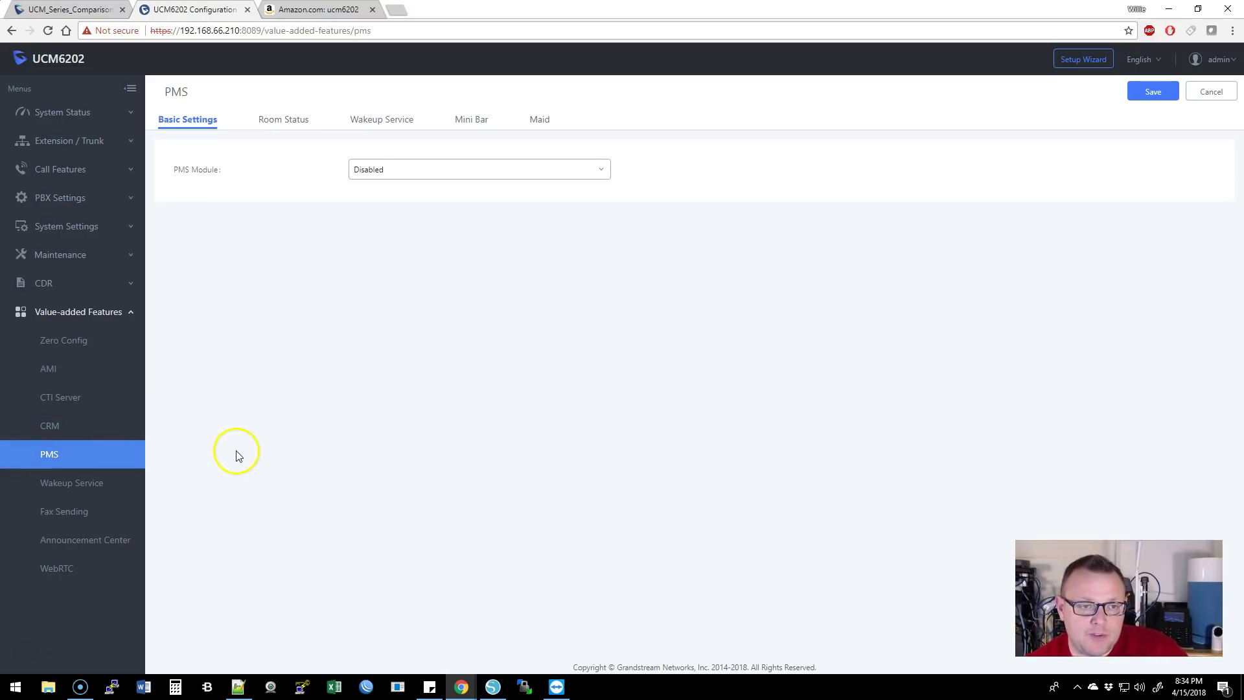
- Review the PMS module choices unchanged, then show the 04:30 wakeup for 5000 and 5004
left_click(417, 172)
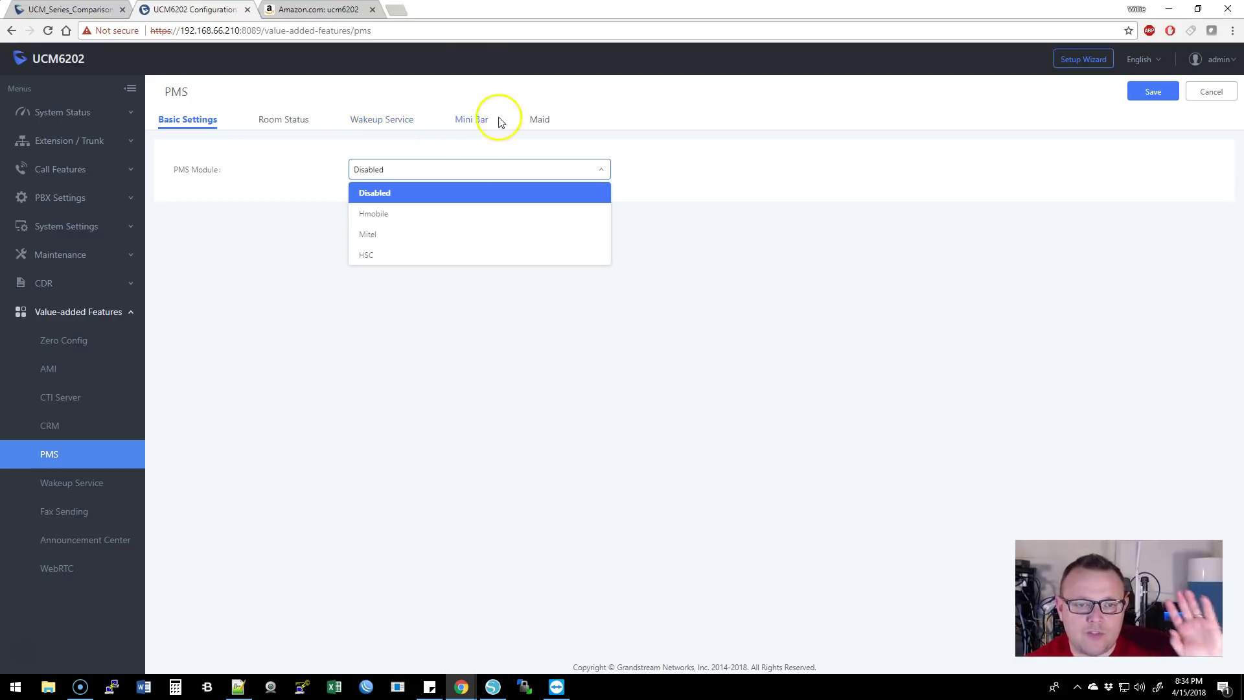
left_click(739, 237)
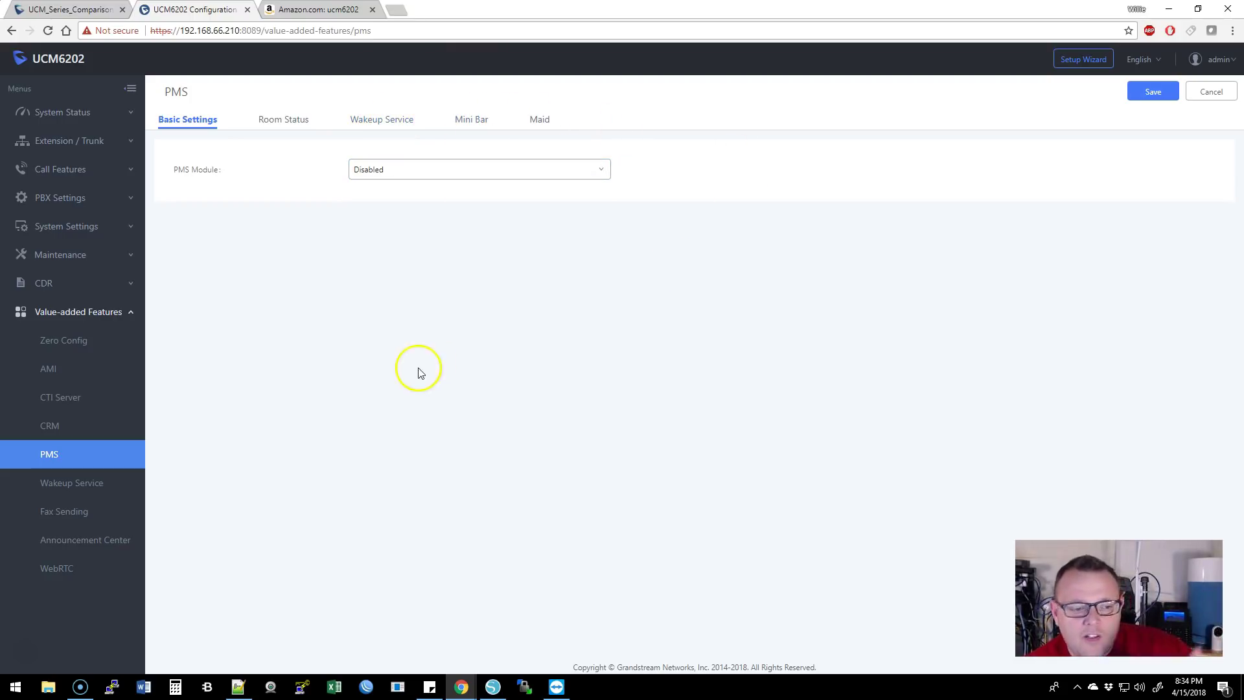
left_click(100, 480)
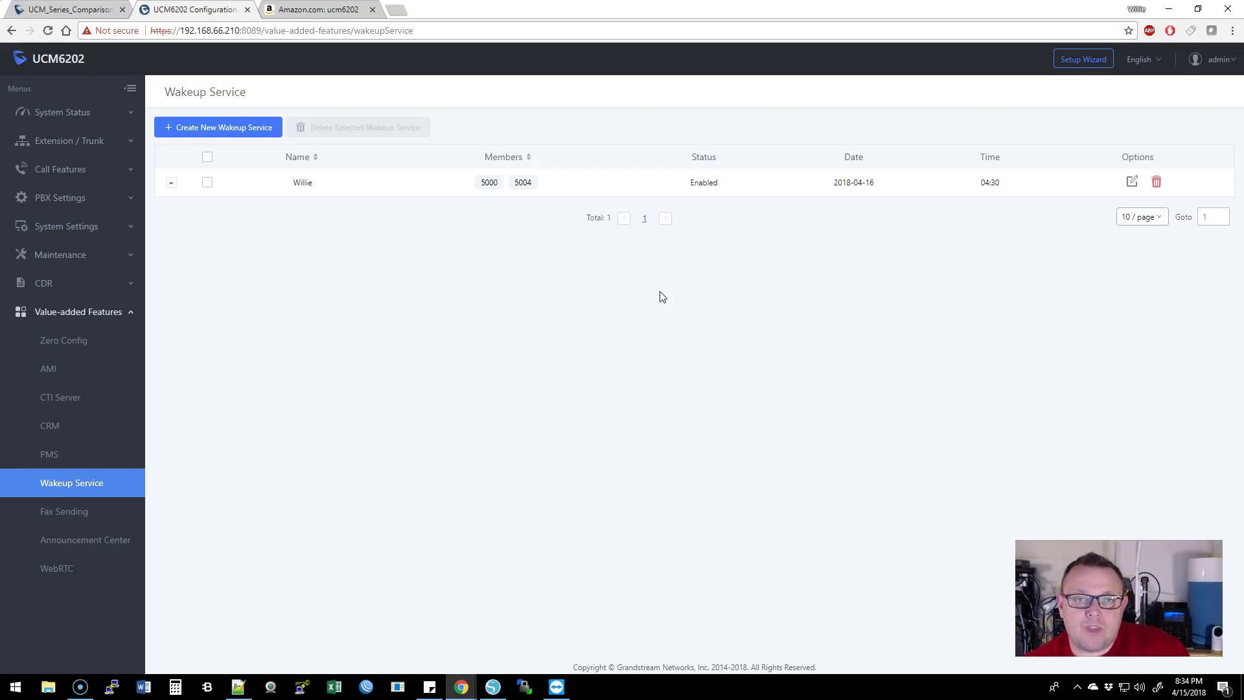
- Go via Fax Sending to the empty Announcement Center and collapse Value-added Features
left_click(65, 512)
left_click(114, 540)
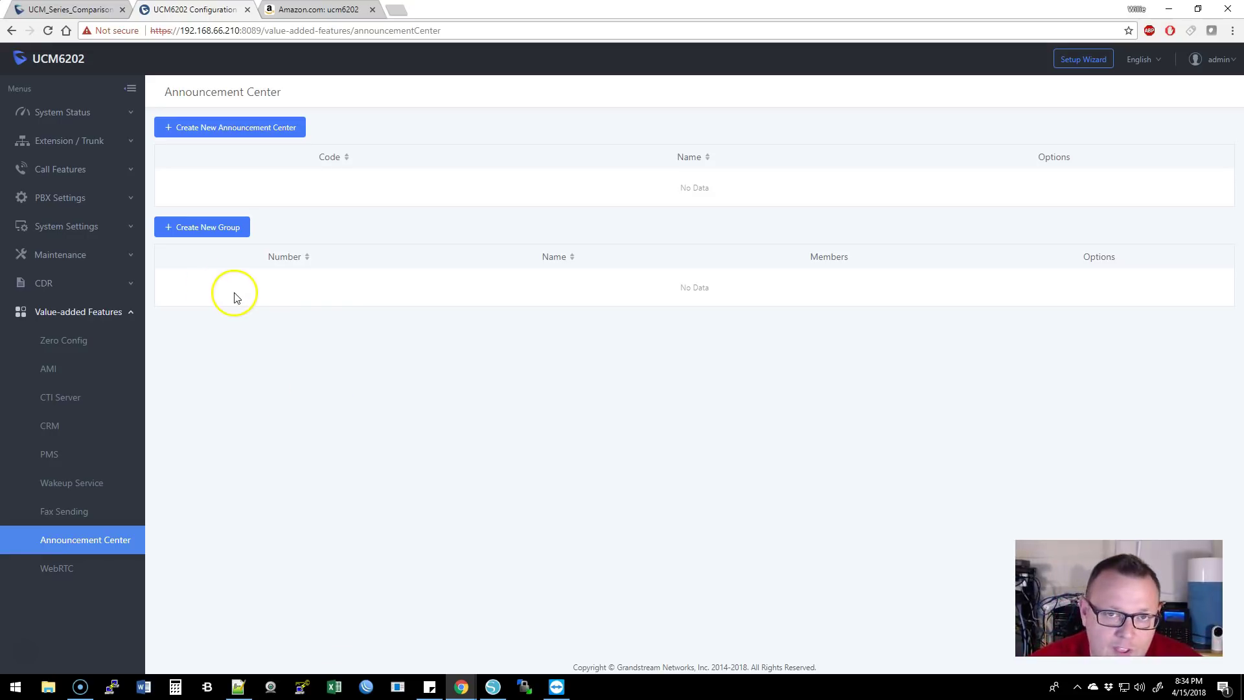
left_click(97, 313)
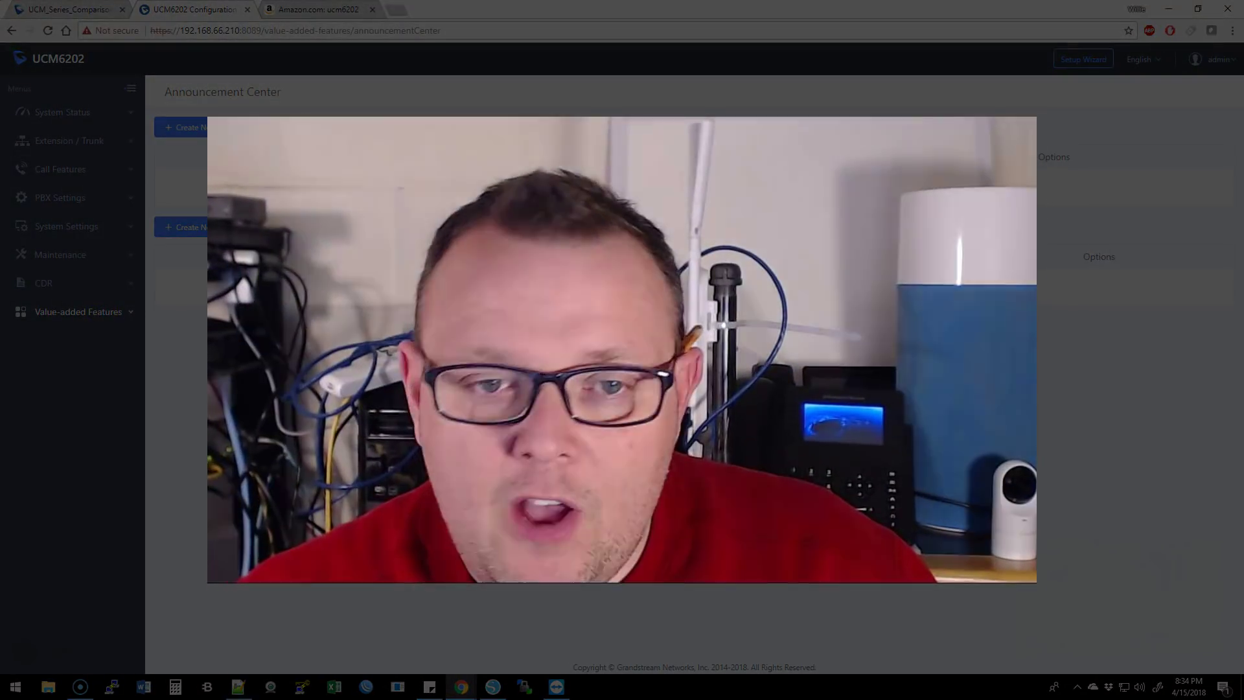